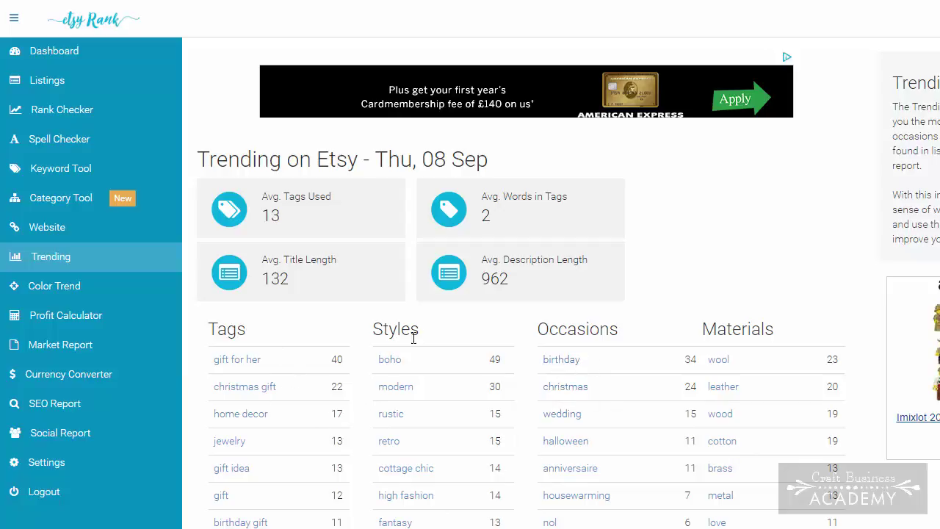
# - Look over the trending Etsy tags, styles, occasions and materials, and open the keyword statistics for the "christmas gift" tag
pyautogui.scroll(-1, 463, 353)
pyautogui.scroll(-4, 462, 353)
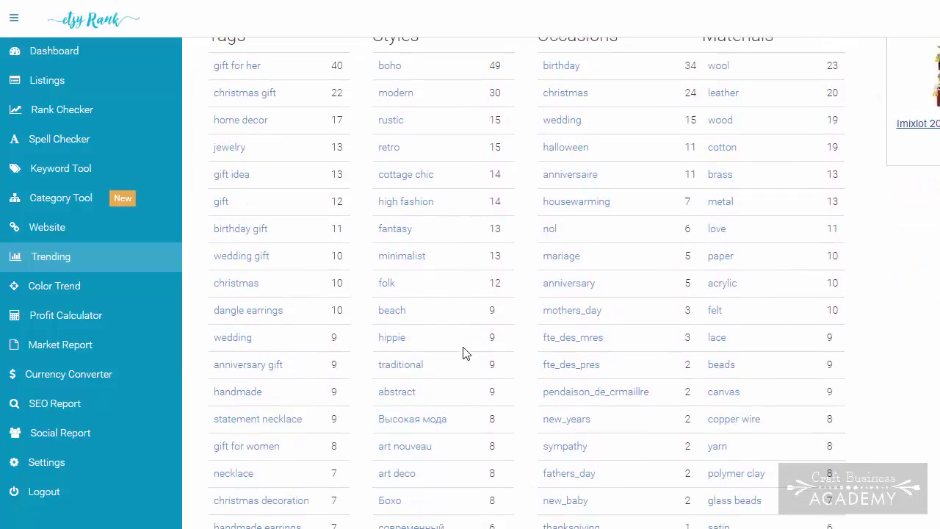
pyautogui.scroll(3, 464, 352)
pyautogui.scroll(1, 463, 353)
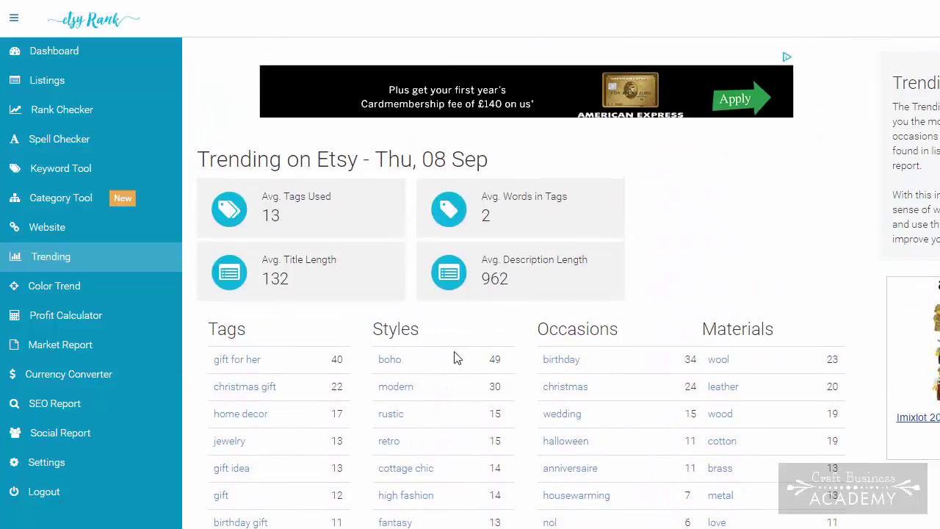
pyautogui.click(259, 387)
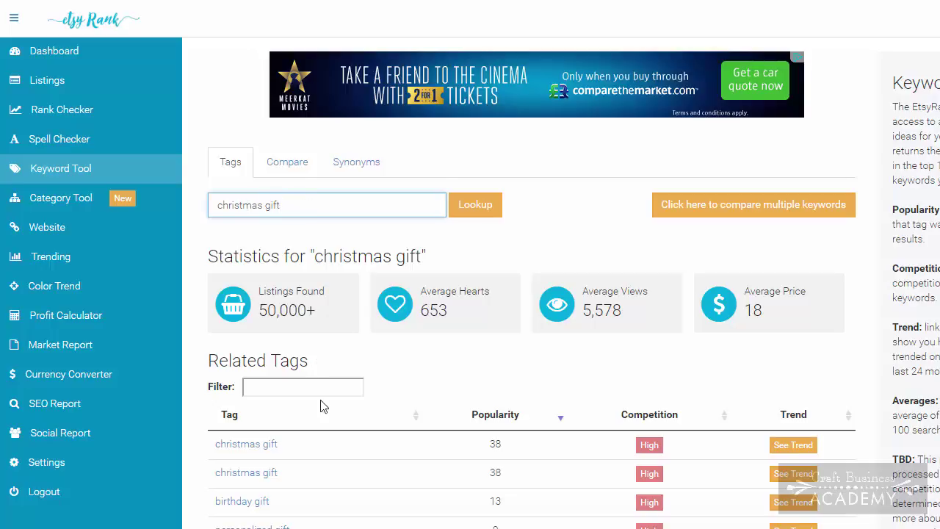
# - Examine the keyword statistics and the popularity and competition of the tags related to "christmas gift"
pyautogui.scroll(-2, 330, 447)
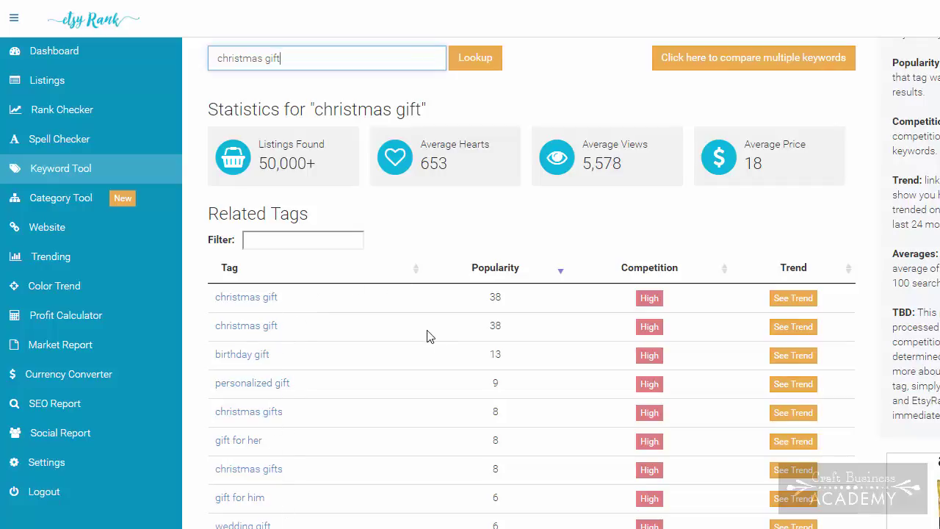
pyautogui.scroll(-3, 330, 381)
pyautogui.scroll(4, 329, 381)
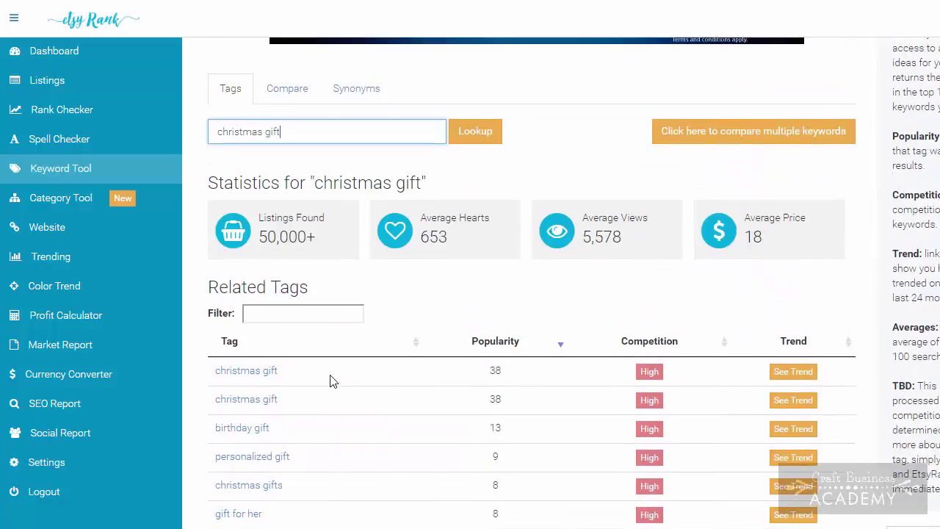
pyautogui.scroll(-1, 279, 330)
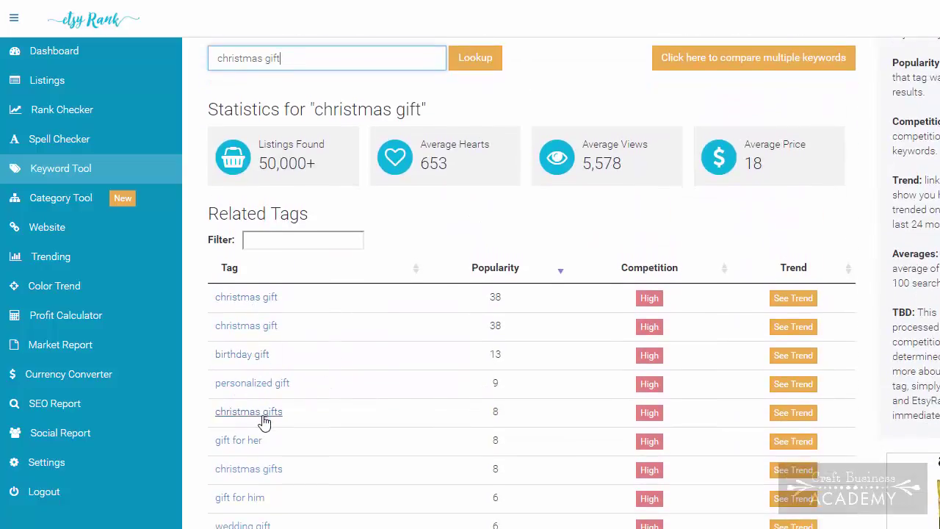
pyautogui.scroll(2, 409, 420)
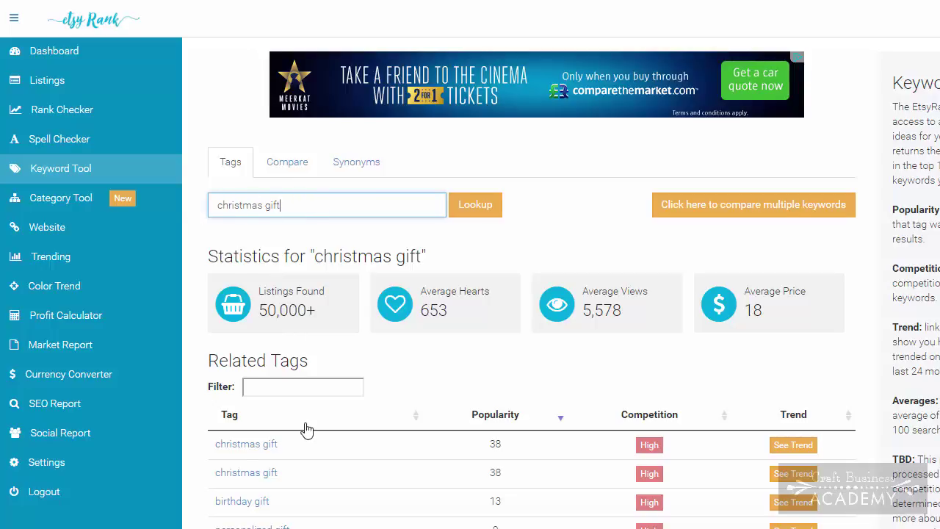
pyautogui.scroll(-1, 307, 429)
pyautogui.scroll(-2, 307, 429)
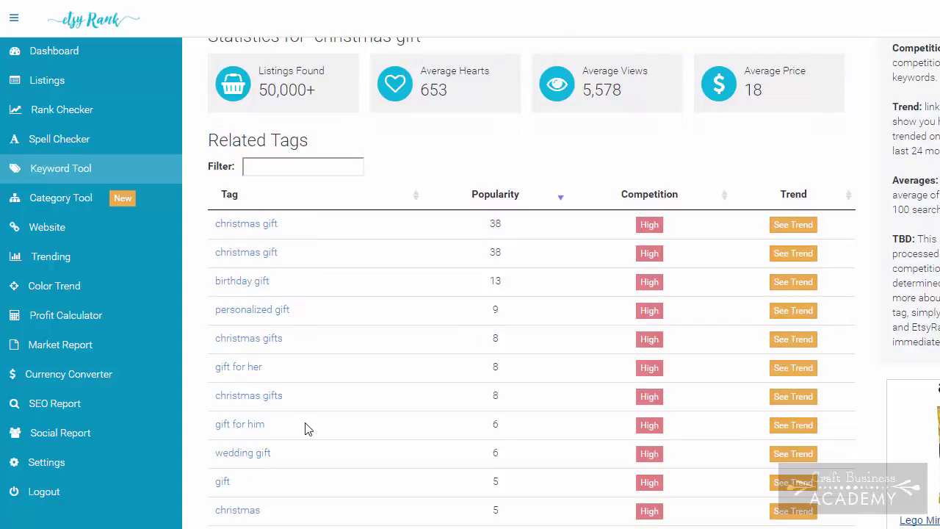
pyautogui.scroll(2, 307, 429)
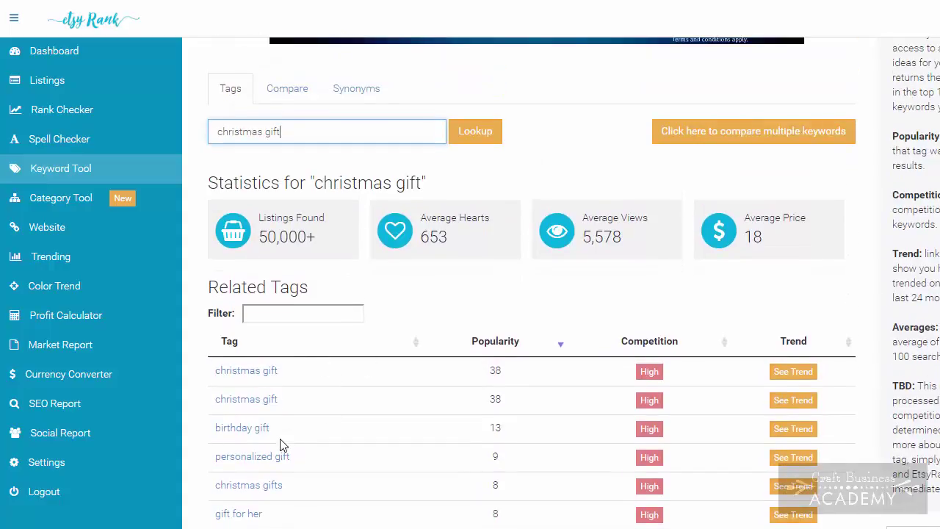
pyautogui.scroll(-5, 304, 440)
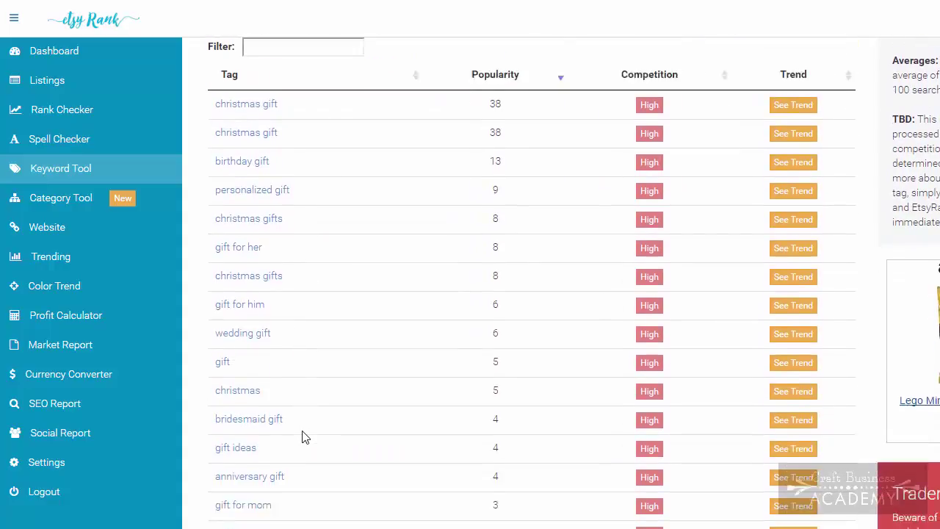
pyautogui.scroll(-1, 304, 436)
pyautogui.scroll(6, 304, 436)
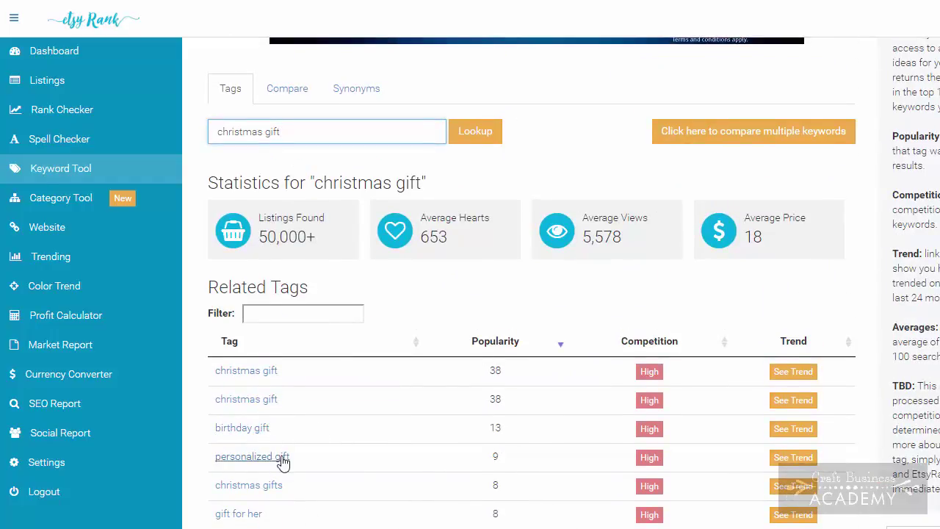
pyautogui.scroll(-3, 321, 434)
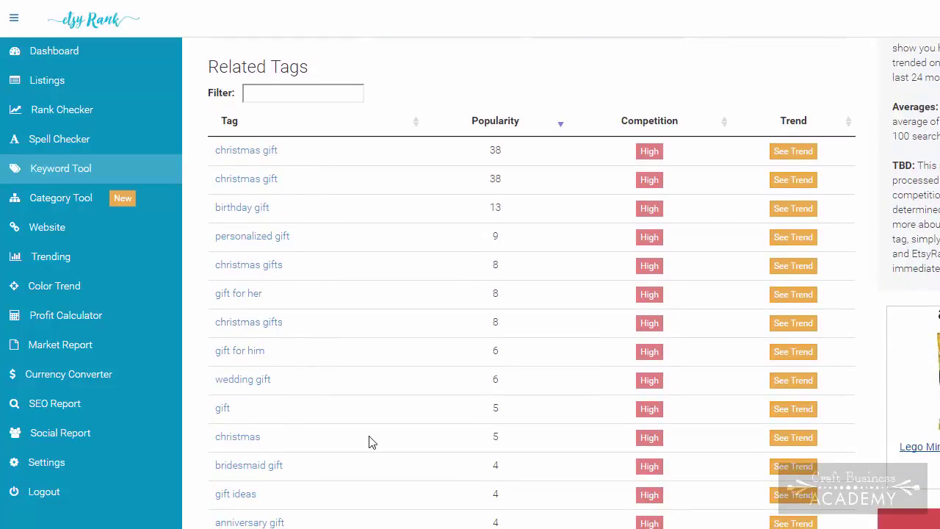
pyautogui.scroll(-2, 371, 441)
pyautogui.scroll(5, 371, 441)
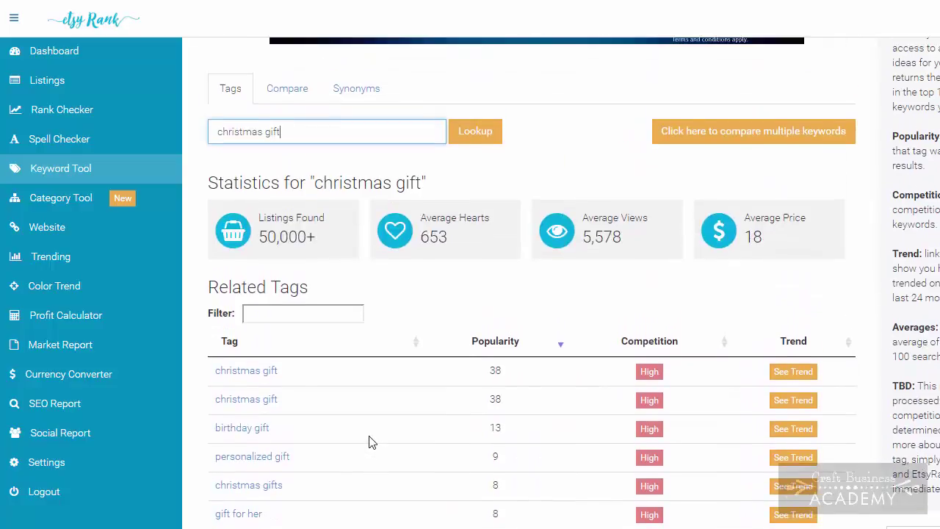
pyautogui.scroll(-2, 370, 441)
pyautogui.scroll(-4, 369, 440)
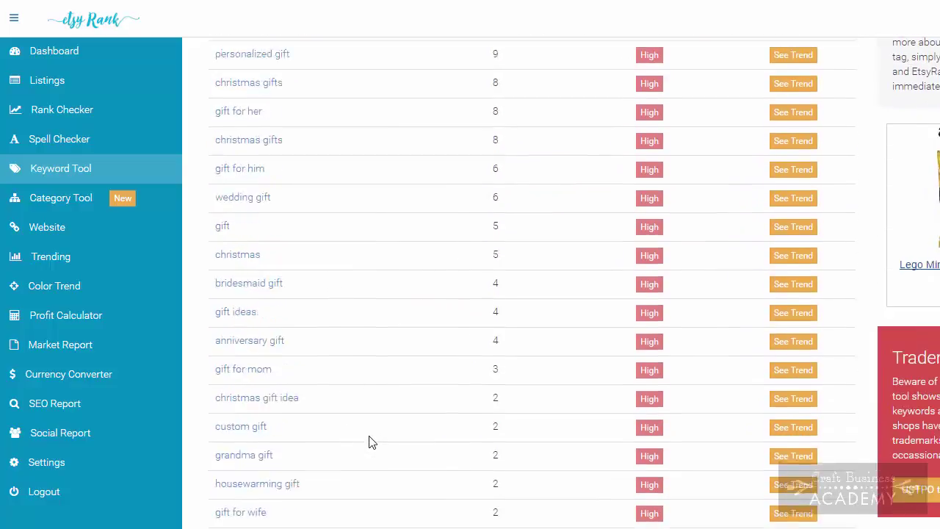
pyautogui.scroll(4, 368, 440)
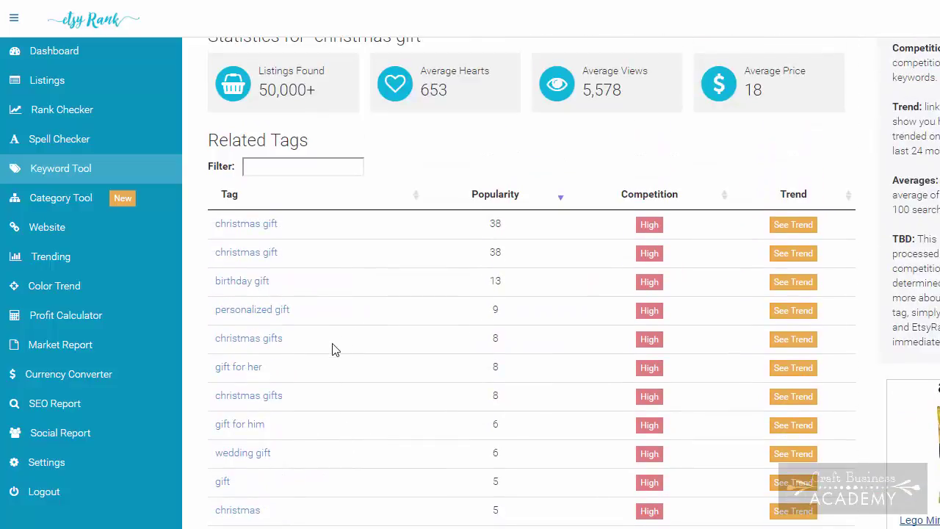
pyautogui.scroll(-1, 332, 349)
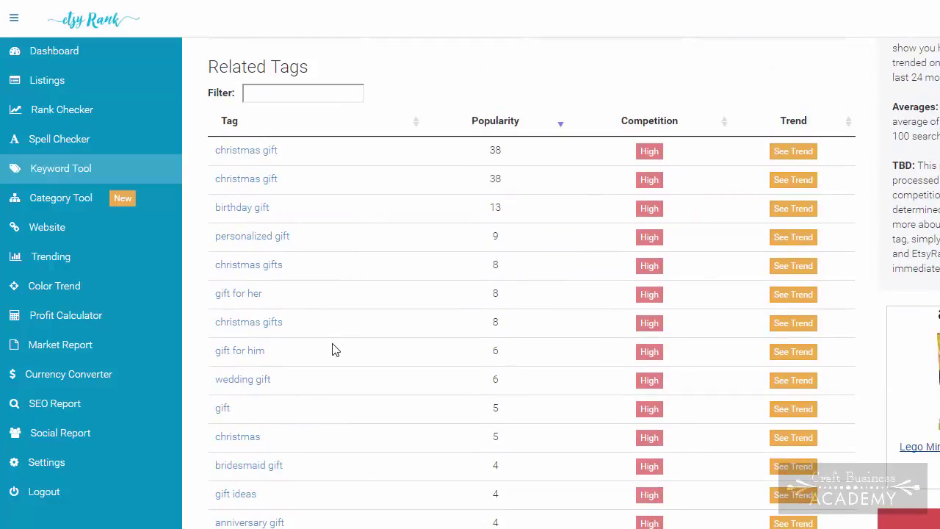
pyautogui.scroll(-2, 334, 347)
pyautogui.scroll(6, 331, 348)
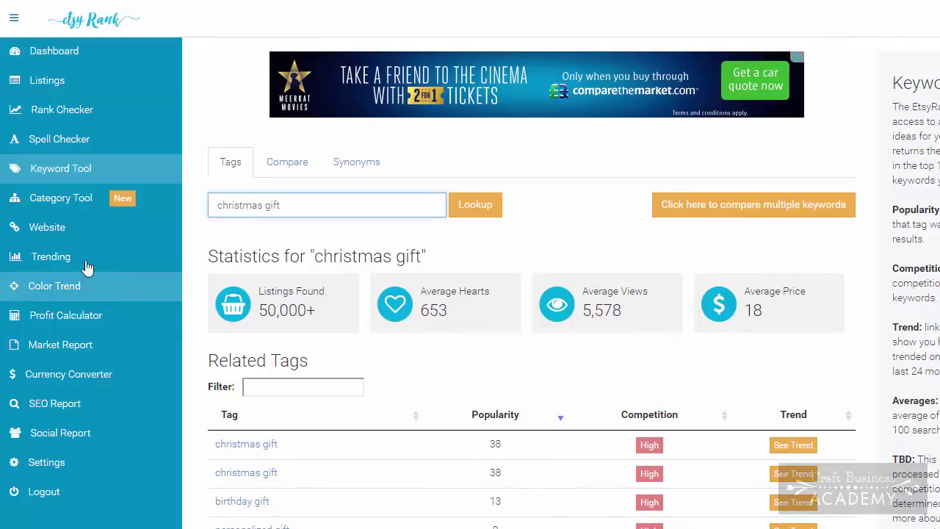
# - Return to the Trending report and review its lists of tags, styles, occasions and materials
pyautogui.click(85, 263)
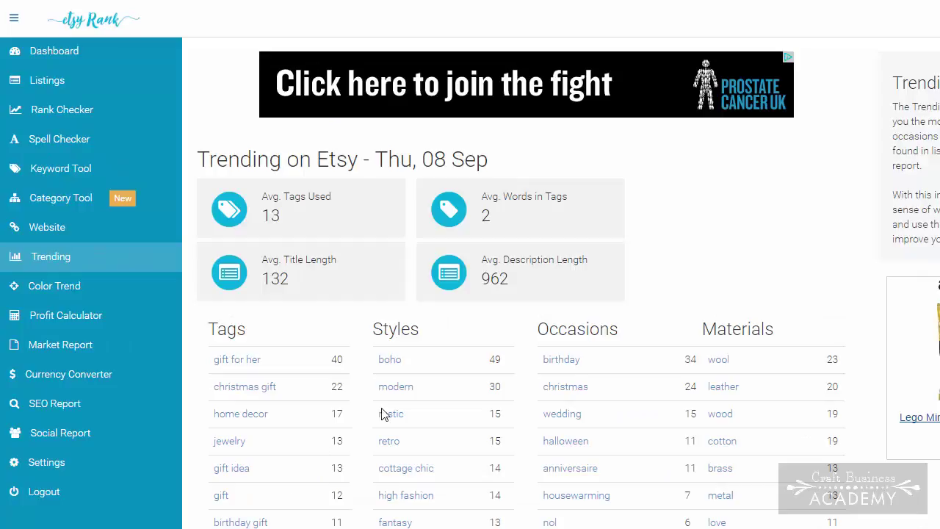
pyautogui.scroll(-2, 470, 382)
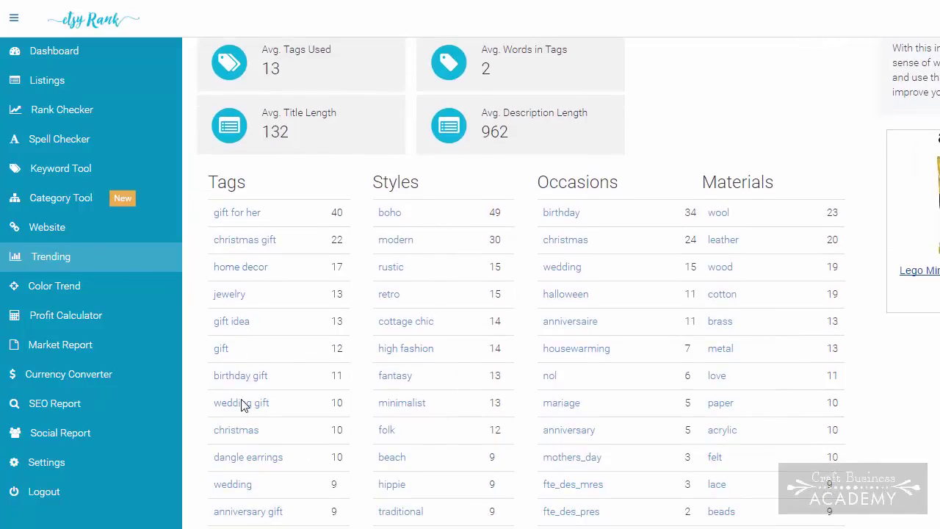
pyautogui.scroll(-1, 321, 398)
pyautogui.scroll(-1, 321, 398)
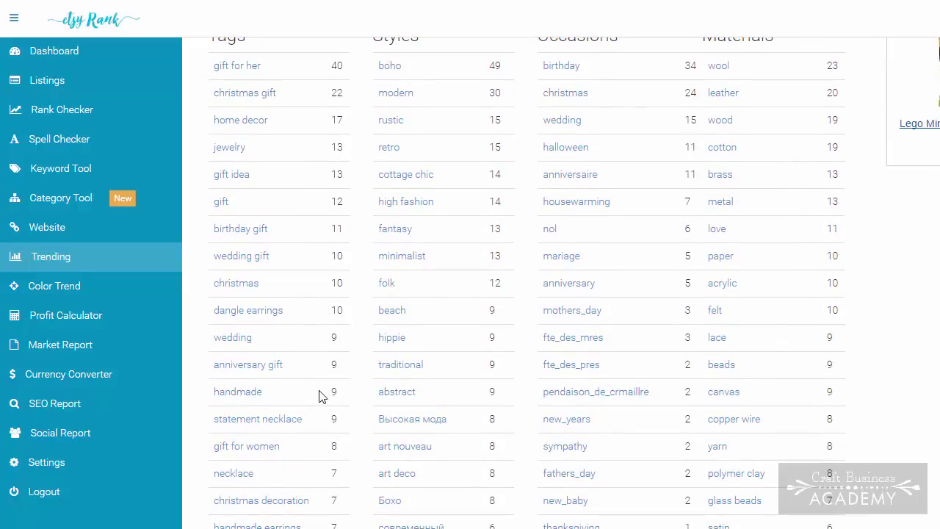
pyautogui.scroll(2, 305, 401)
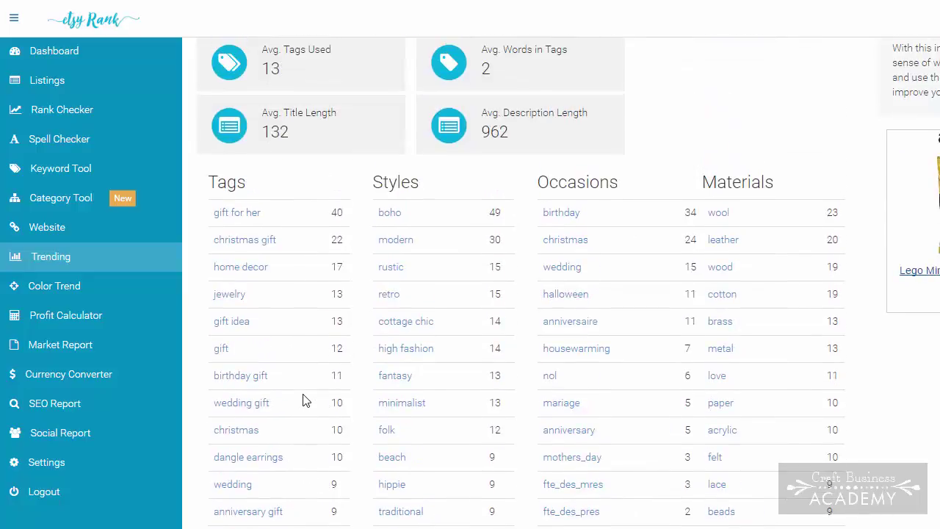
pyautogui.scroll(3, 305, 400)
pyautogui.scroll(-1, 305, 400)
pyautogui.scroll(1, 306, 400)
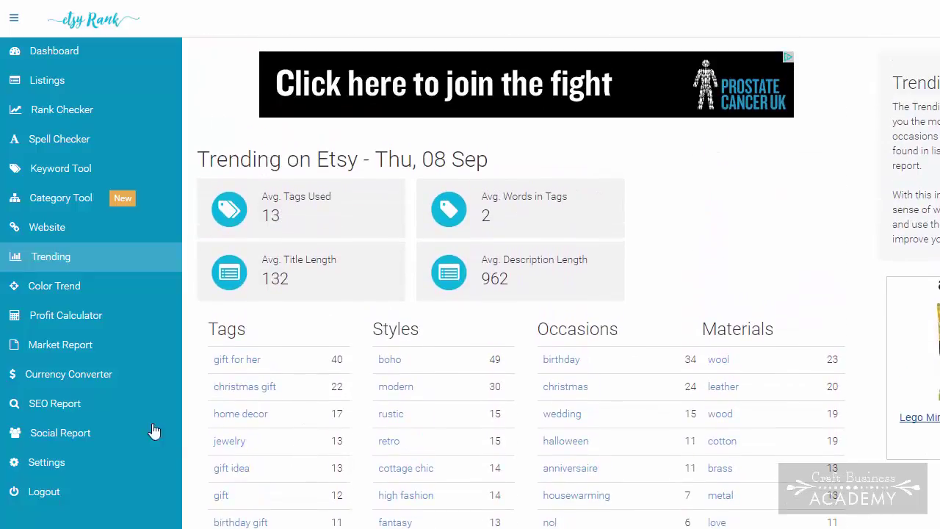
# - Open the Color Trend report and sort the colors by number of searches, from highest to lowest
pyautogui.click(64, 288)
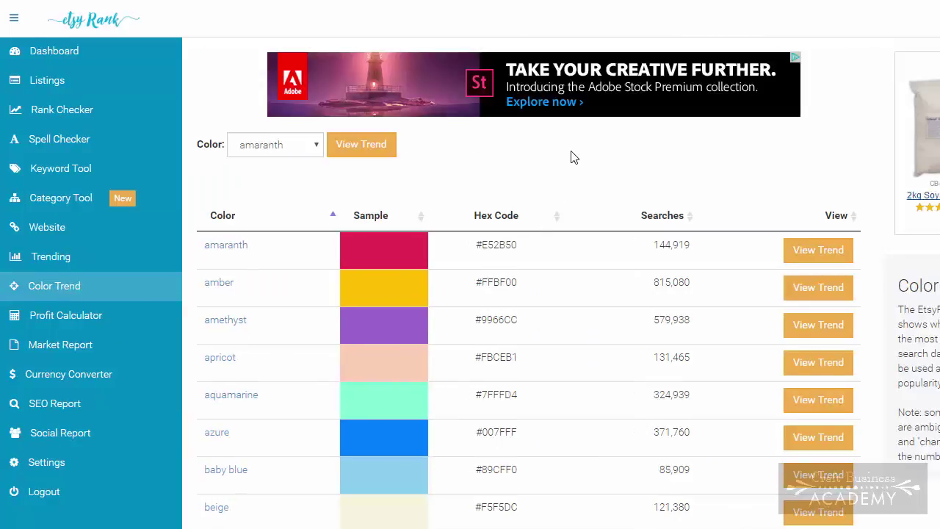
pyautogui.click(661, 216)
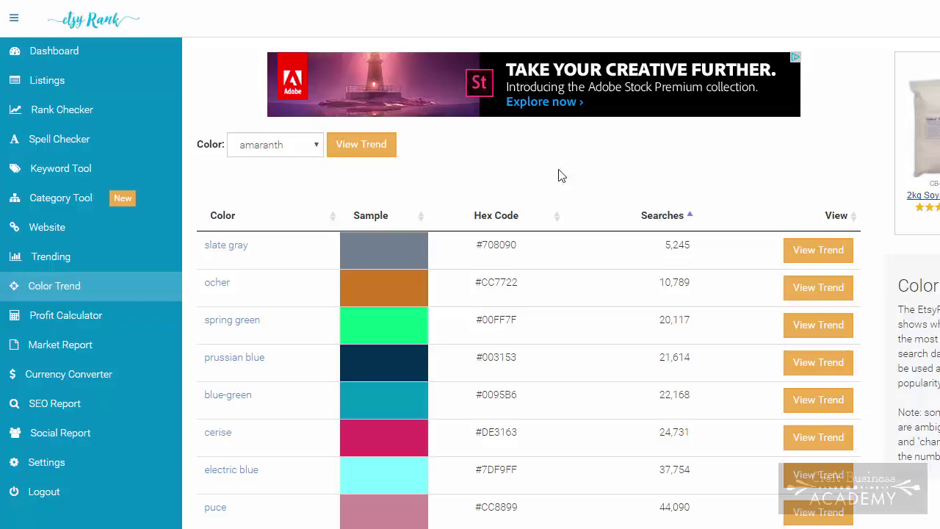
pyautogui.click(656, 218)
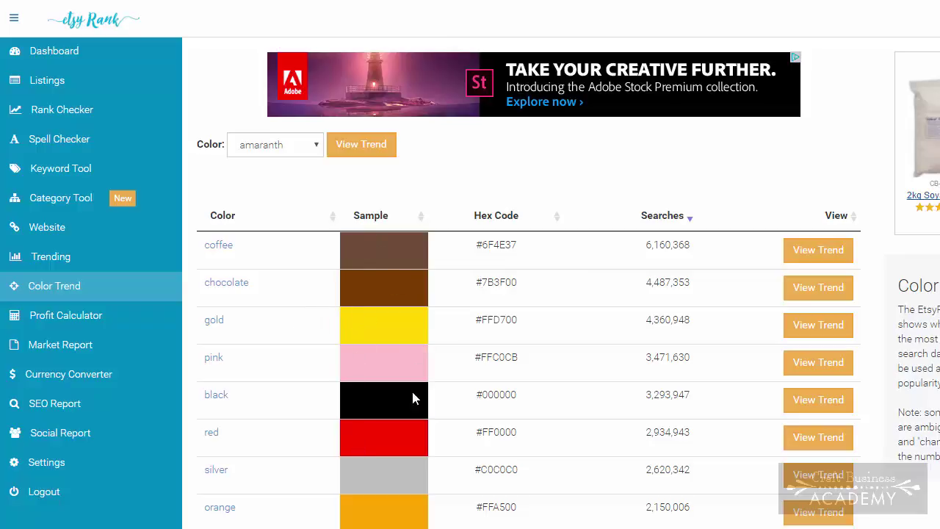
# - Examine the full color list from the most searched to the least searched colors
pyautogui.scroll(-4, 413, 397)
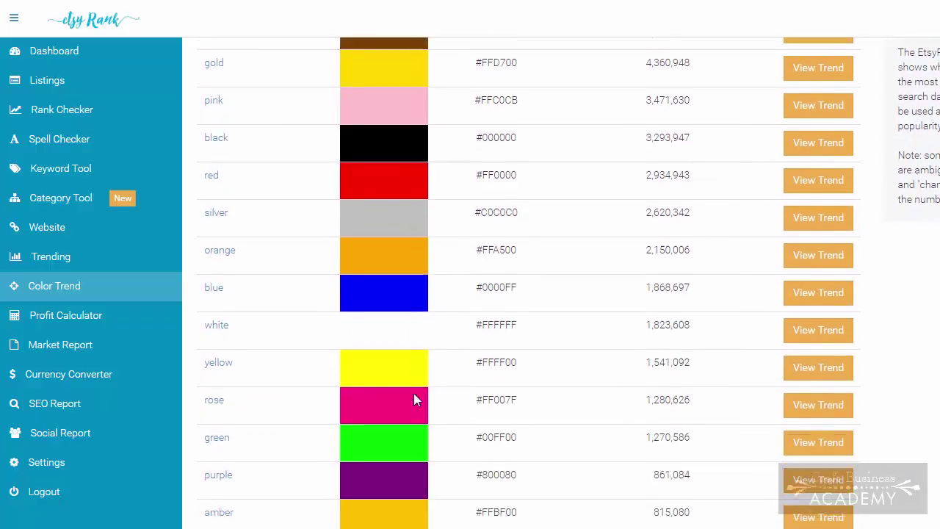
pyautogui.scroll(-4, 413, 397)
pyautogui.scroll(8, 413, 396)
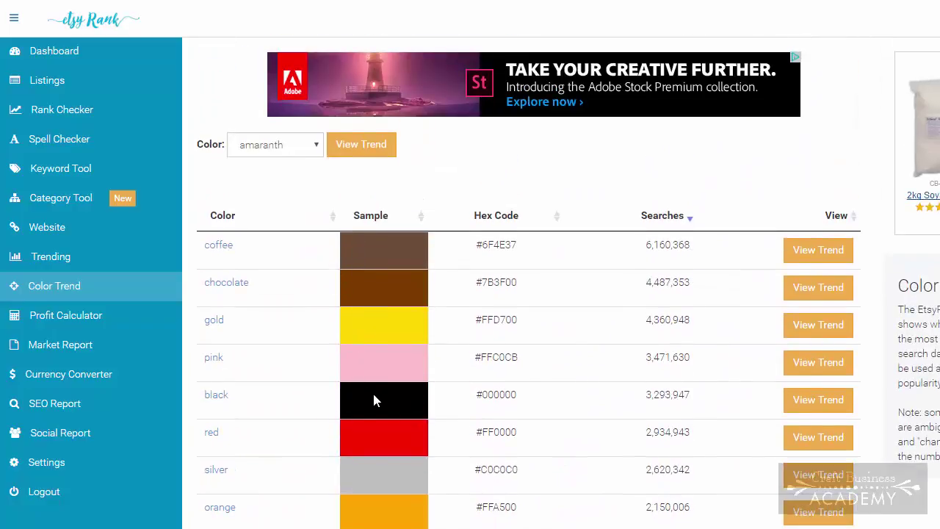
pyautogui.scroll(-2, 378, 403)
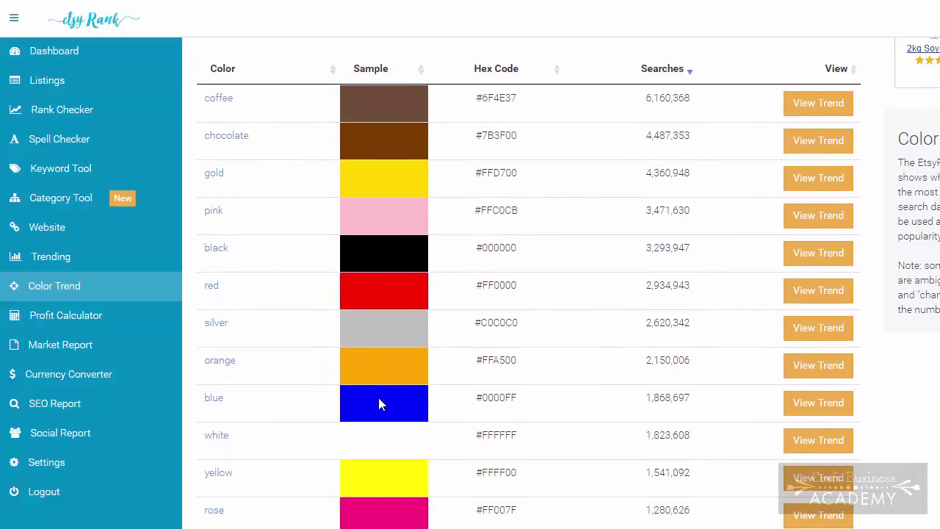
pyautogui.scroll(-3, 379, 400)
pyautogui.scroll(-9, 378, 400)
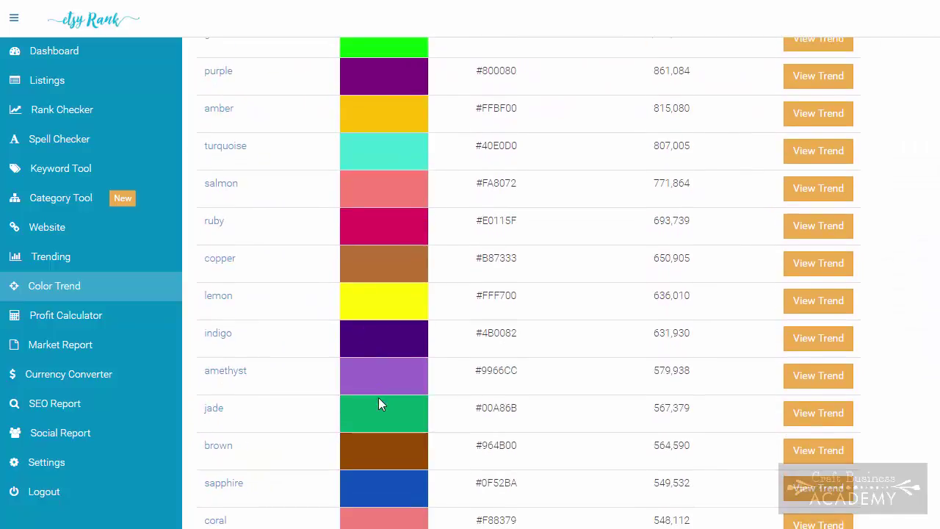
pyautogui.scroll(-4, 378, 403)
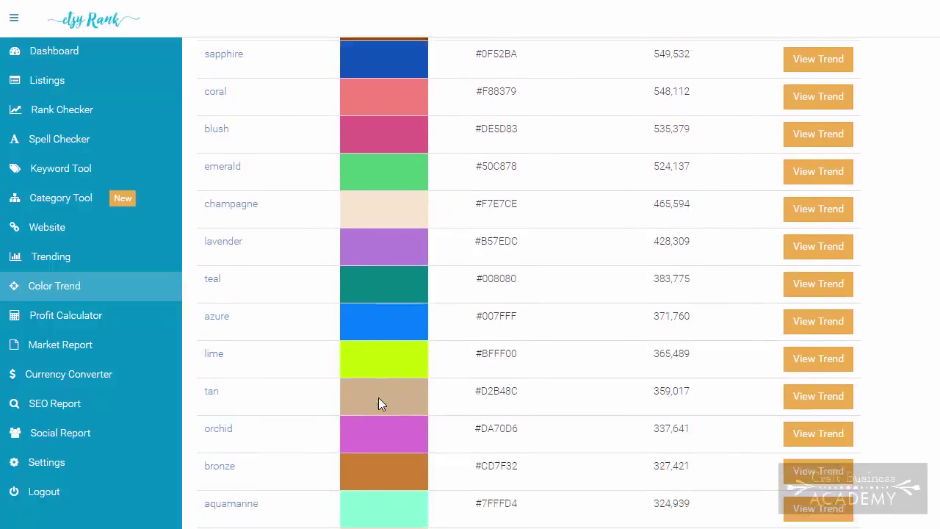
pyautogui.scroll(-17, 309, 369)
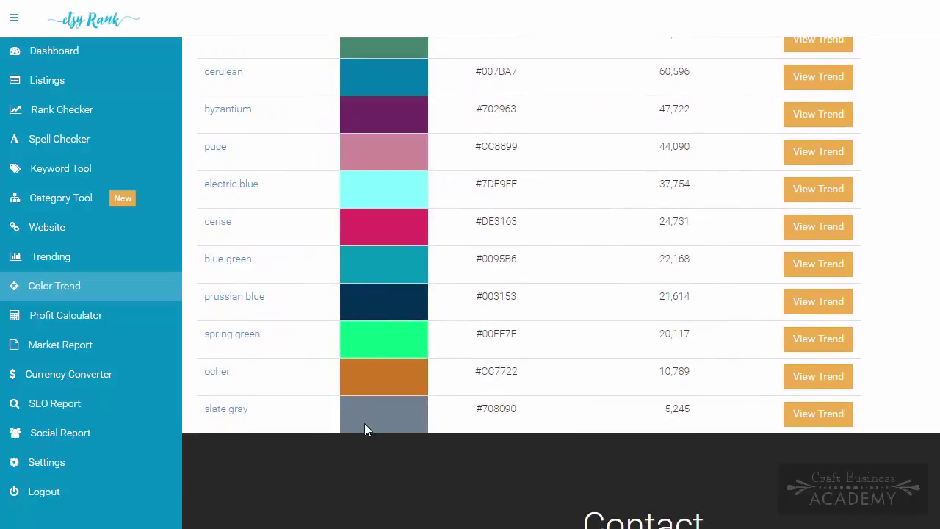
pyautogui.scroll(-2, 379, 382)
pyautogui.scroll(3, 382, 294)
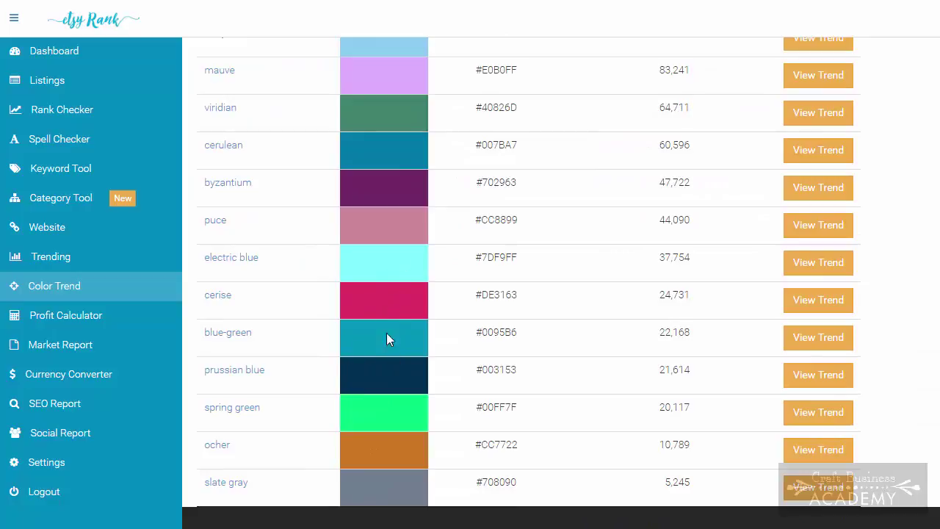
pyautogui.scroll(18, 379, 324)
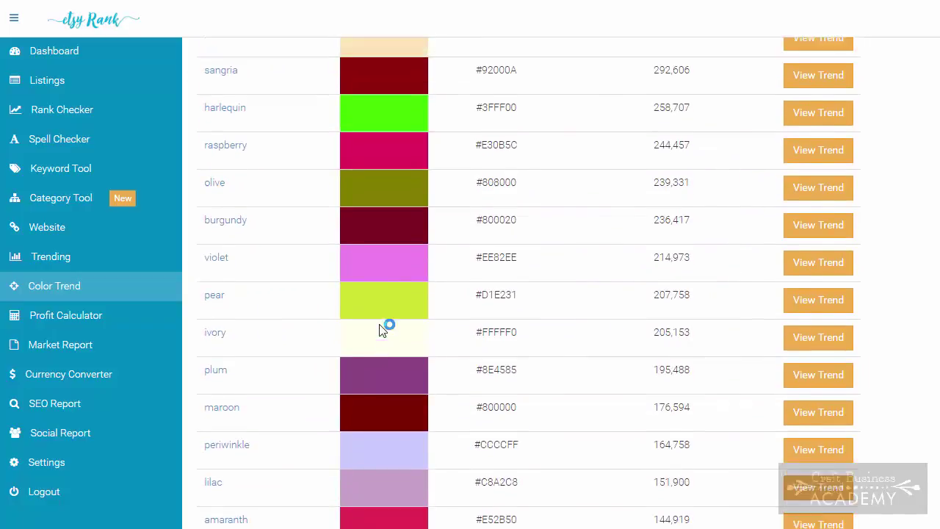
pyautogui.scroll(14, 379, 324)
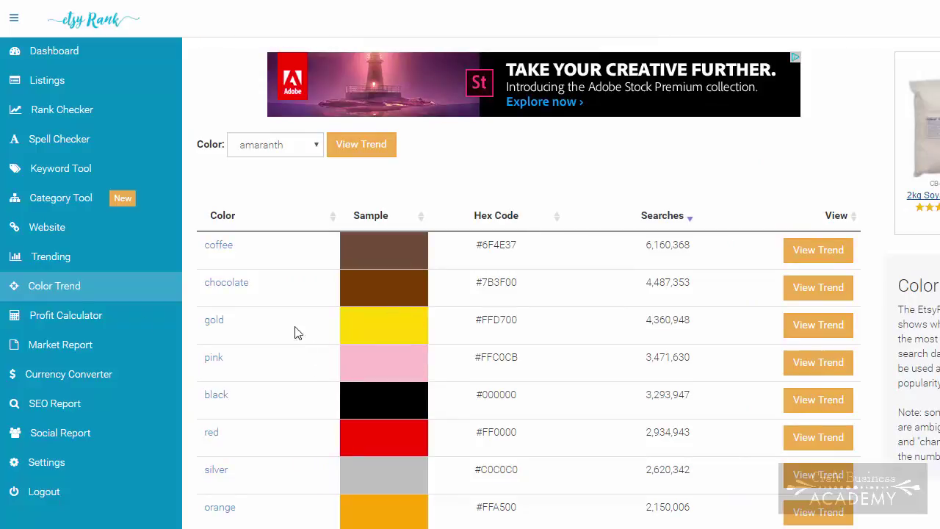
# - Open the Keyword Tool and look up the keyword "mug"
pyautogui.click(50, 171)
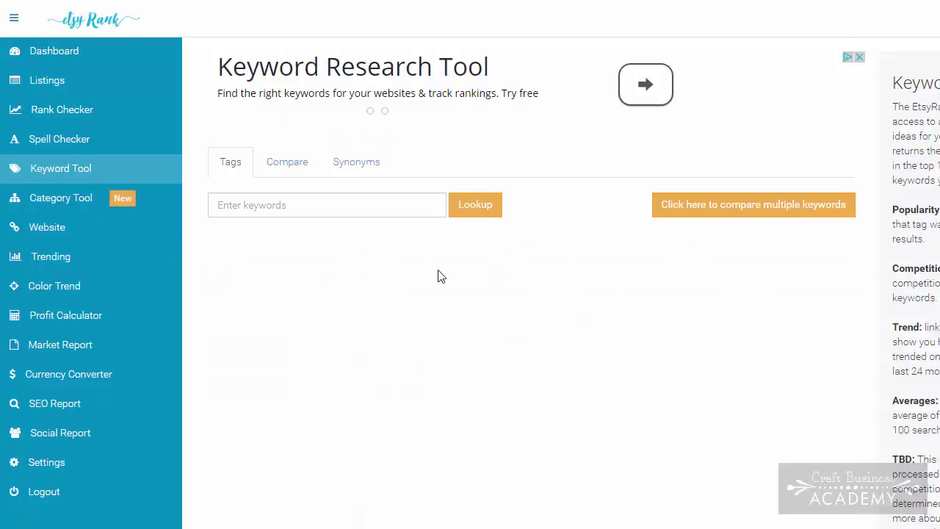
pyautogui.click(300, 206)
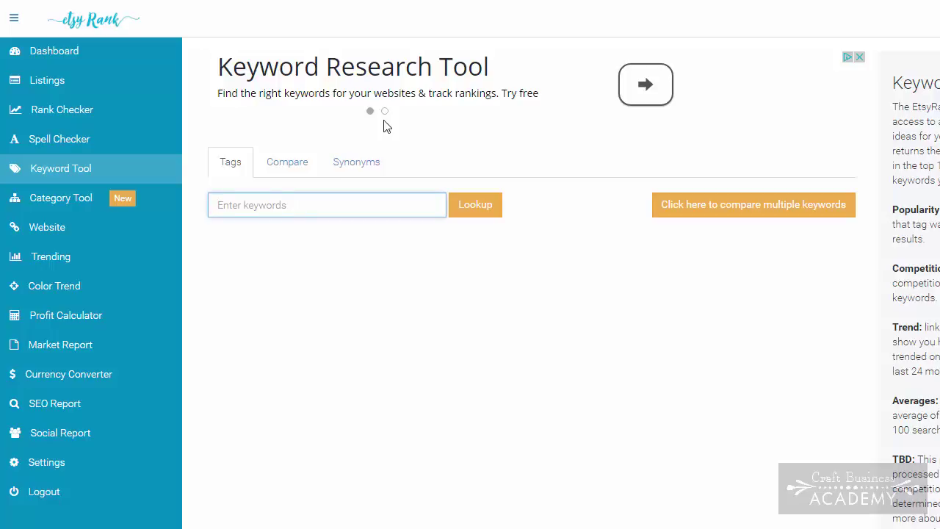
pyautogui.write('mug')
pyautogui.click(477, 207)
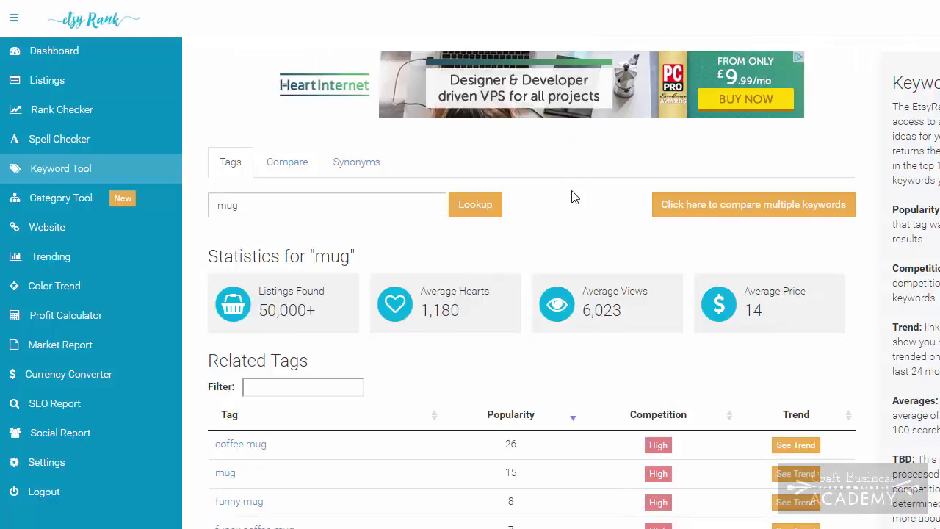
# - Examine the keyword statistics and the popularity and competition of the tags related to "mug"
pyautogui.scroll(-2, 575, 197)
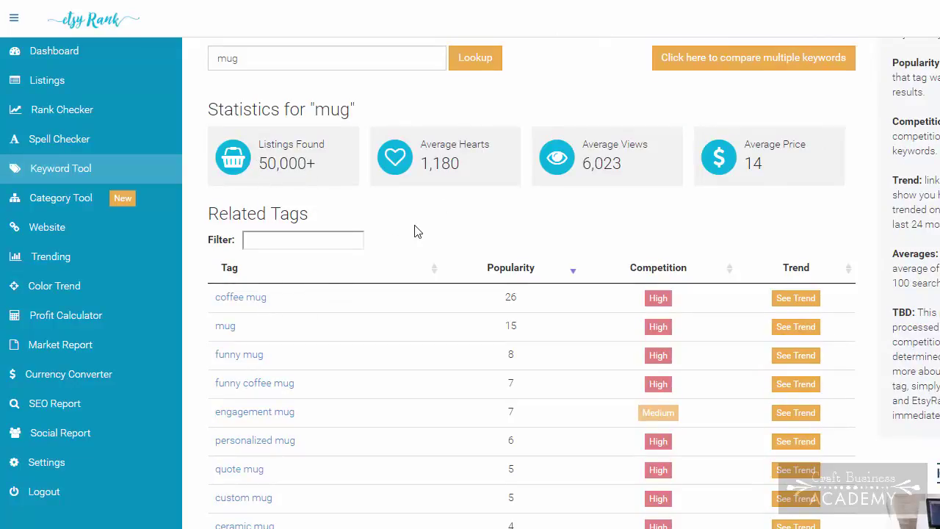
pyautogui.scroll(1, 414, 232)
pyautogui.scroll(-2, 414, 232)
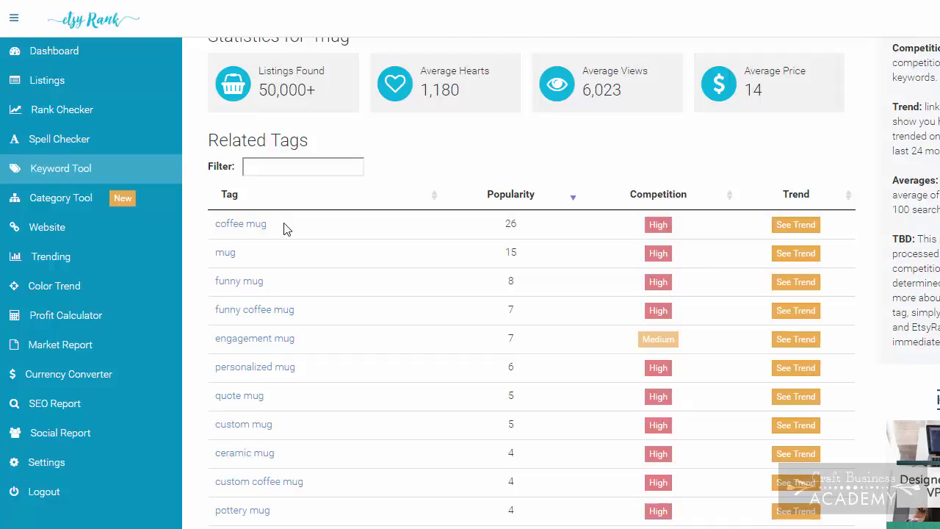
pyautogui.scroll(-3, 345, 296)
pyautogui.scroll(4, 342, 294)
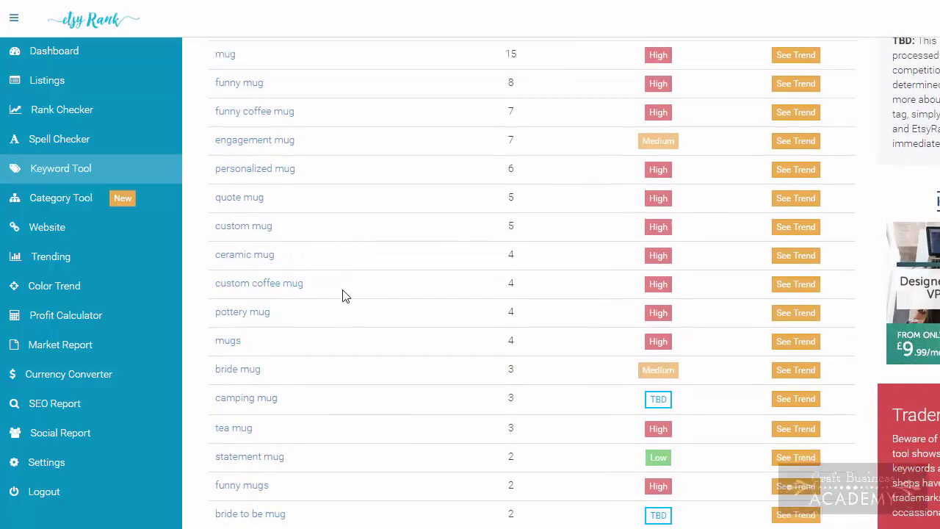
pyautogui.scroll(2, 425, 250)
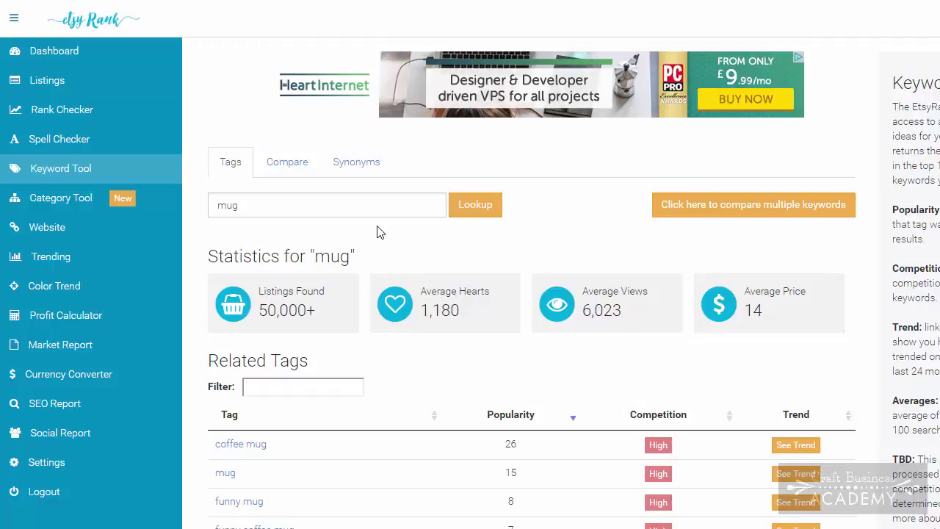
pyautogui.scroll(-3, 377, 233)
pyautogui.scroll(2, 374, 235)
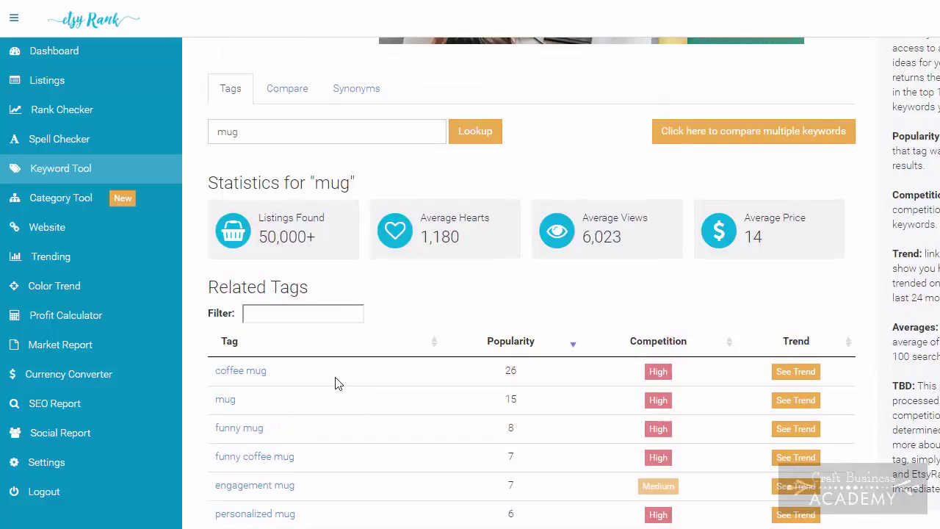
pyautogui.scroll(-2, 336, 382)
pyautogui.scroll(1, 344, 360)
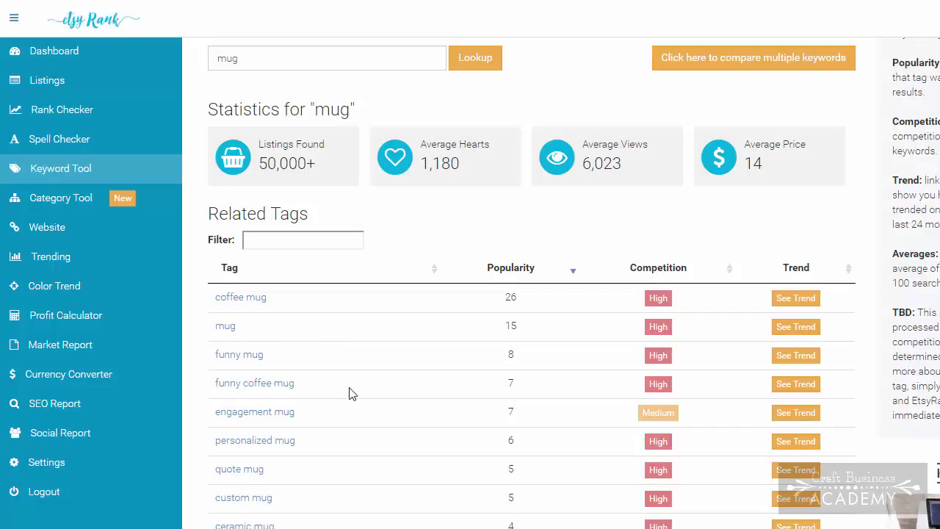
pyautogui.scroll(-1, 317, 387)
pyautogui.scroll(-2, 316, 385)
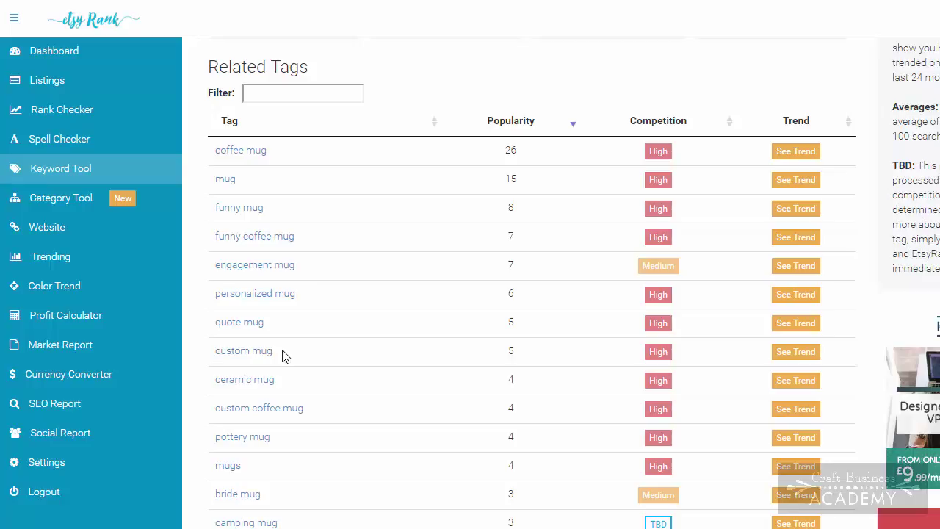
pyautogui.scroll(-1, 282, 356)
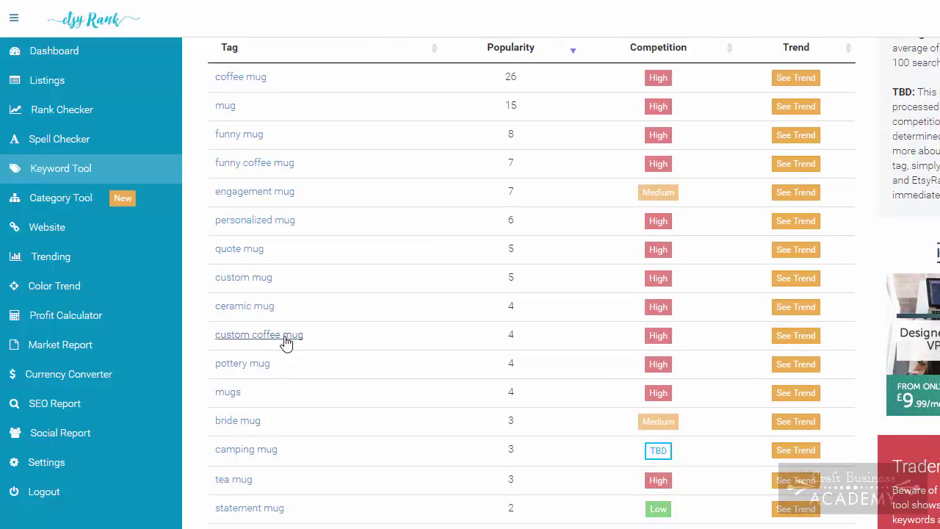
pyautogui.scroll(-1, 286, 342)
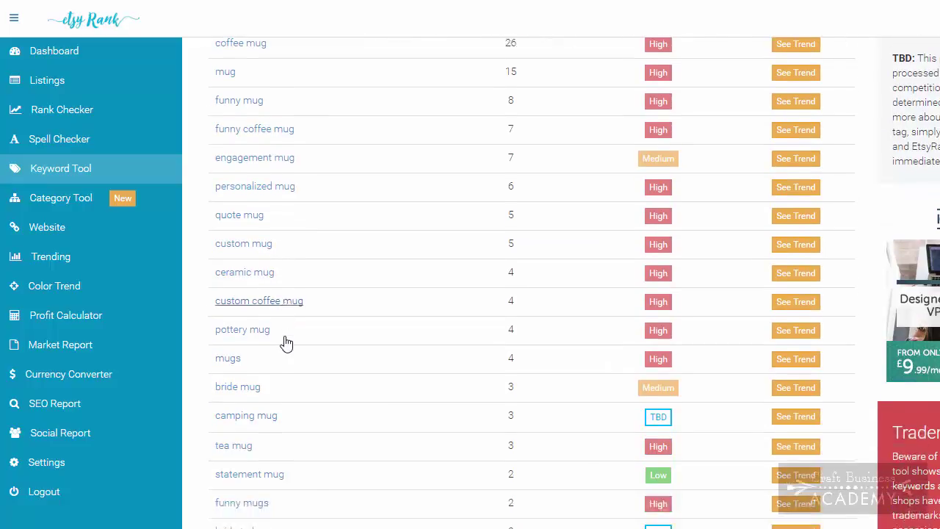
# - Look up the related tag "personalized mug" and read through its list of related tags
pyautogui.scroll(3, 287, 341)
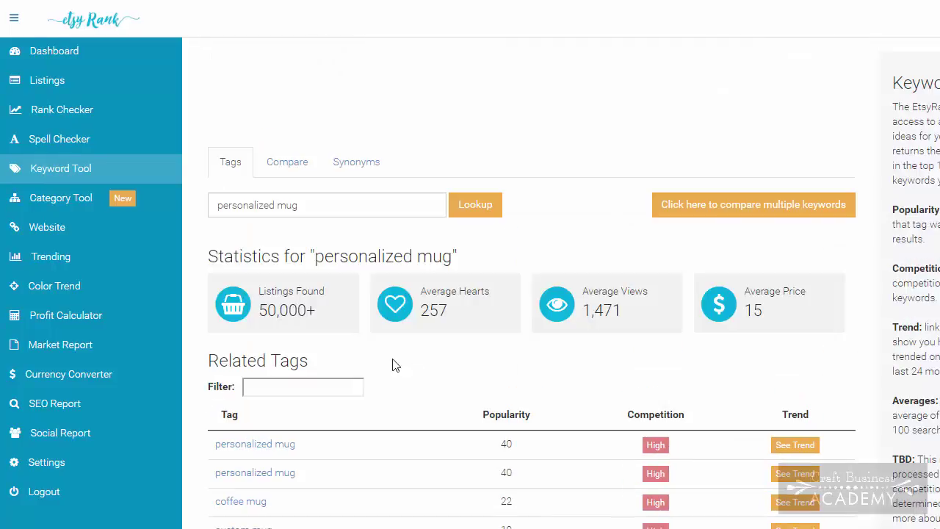
pyautogui.scroll(-2, 316, 373)
pyautogui.scroll(-5, 316, 373)
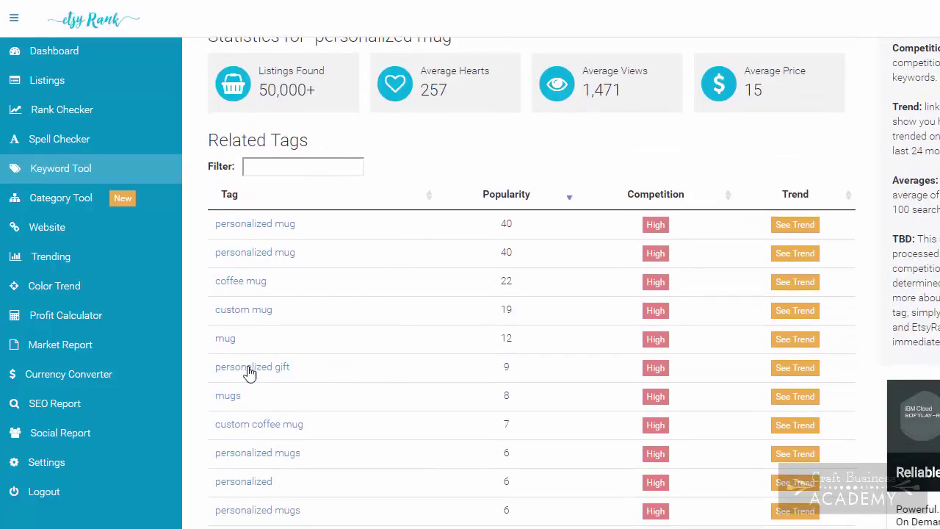
pyautogui.scroll(-4, 315, 332)
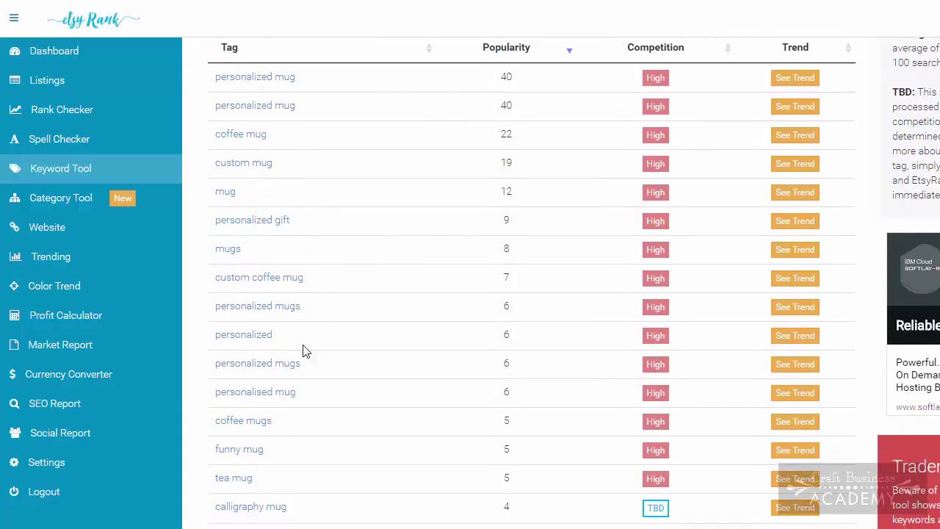
pyautogui.scroll(-6, 293, 314)
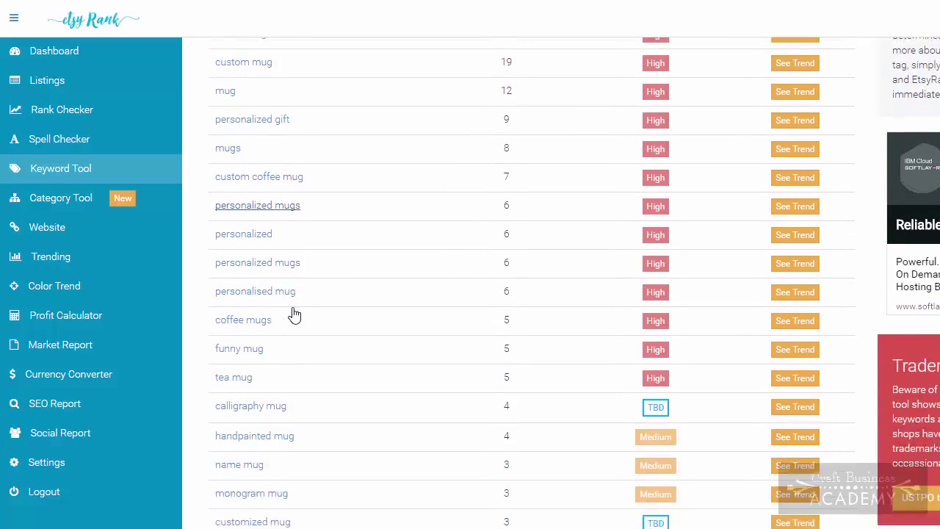
pyautogui.scroll(-2, 345, 269)
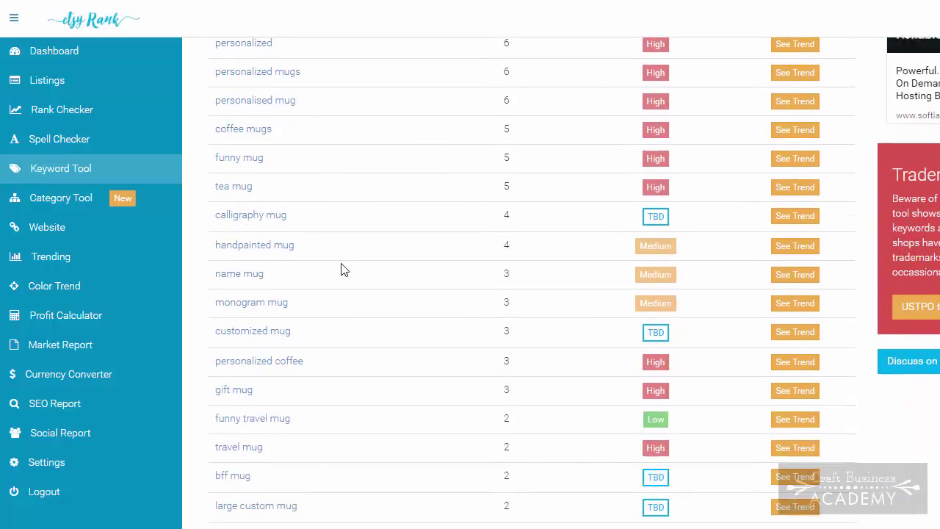
pyautogui.scroll(-2, 340, 268)
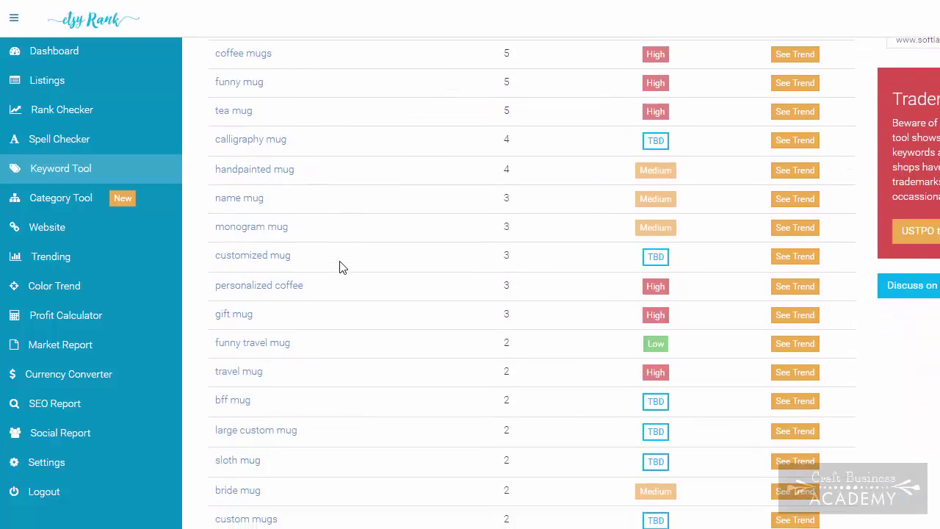
pyautogui.scroll(-4, 340, 267)
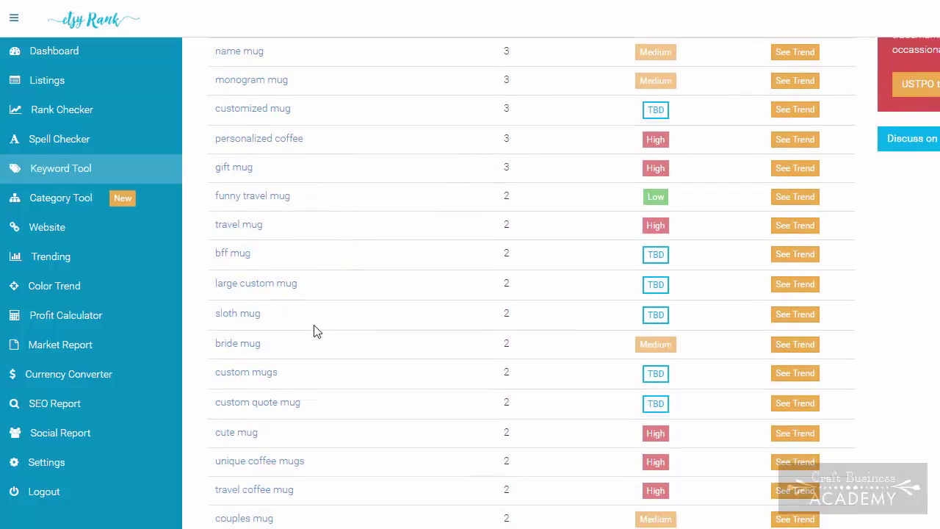
pyautogui.scroll(-4, 321, 333)
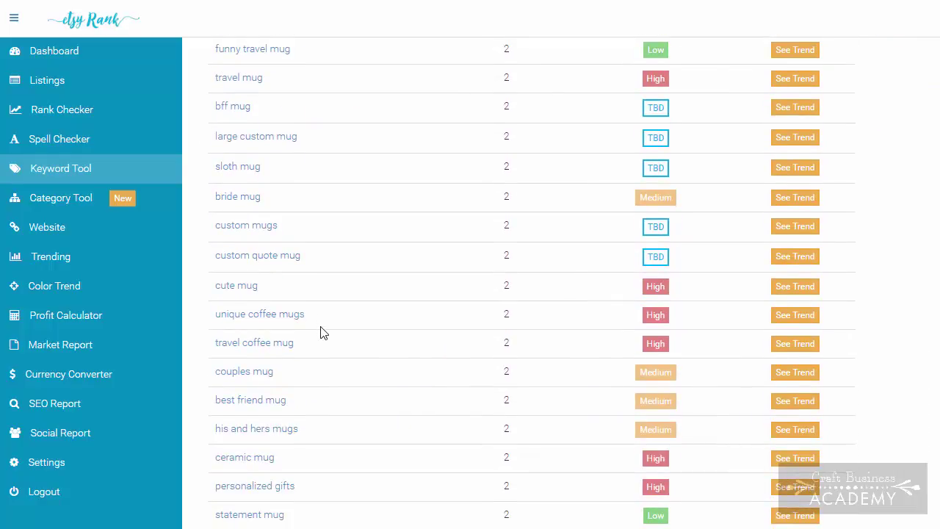
# - Review the statistics for "personalized mug" and compare the competition ratings of its related tags, including "name mug" and "monogram mug"
pyautogui.scroll(15, 321, 333)
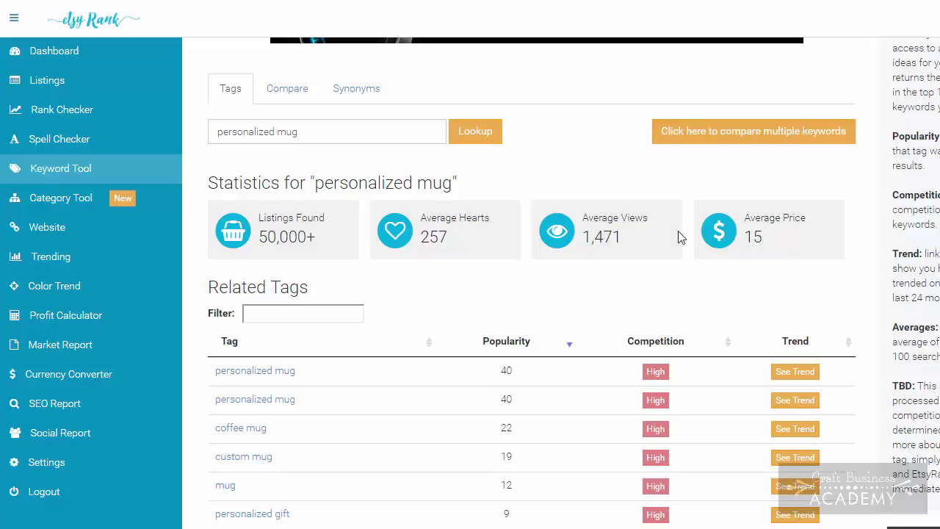
pyautogui.scroll(-1, 639, 406)
pyautogui.scroll(-3, 668, 390)
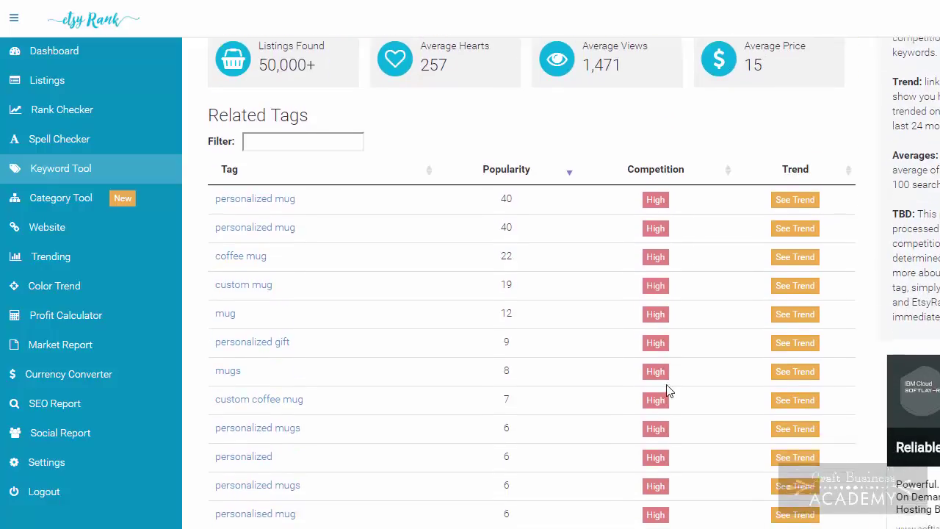
pyautogui.scroll(-2, 667, 391)
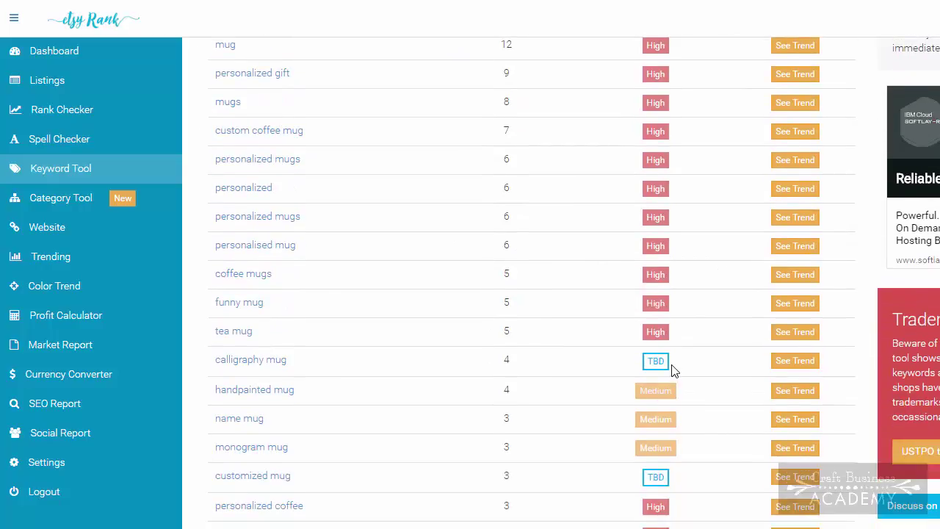
pyautogui.scroll(-1, 690, 392)
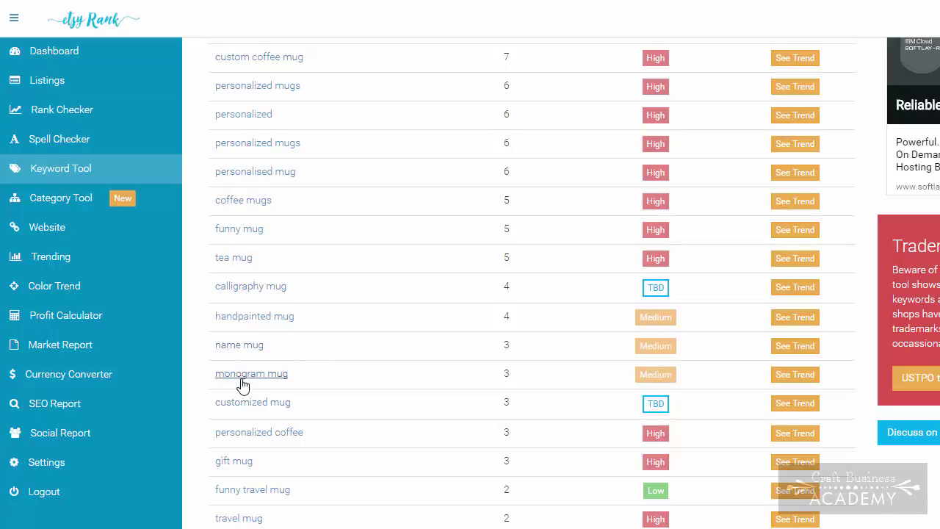
pyautogui.click(229, 347)
pyautogui.scroll(2, 314, 382)
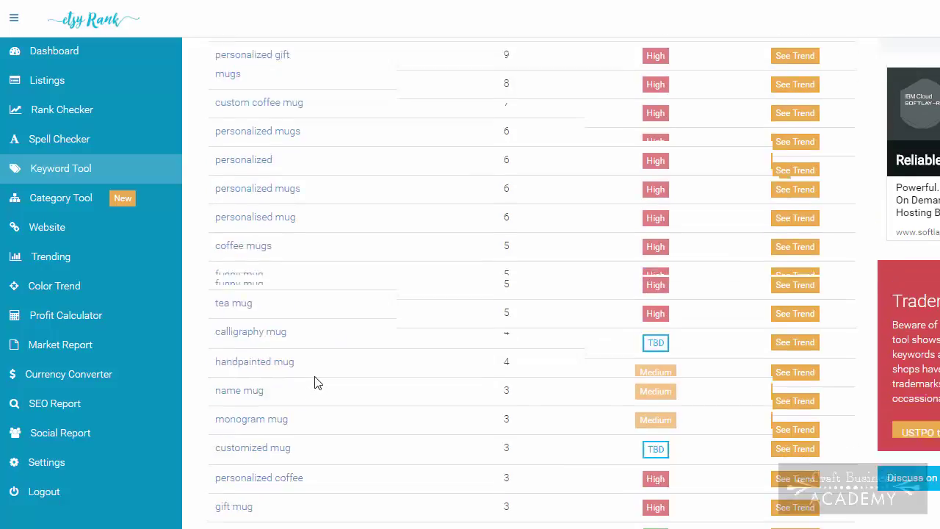
pyautogui.scroll(7, 280, 444)
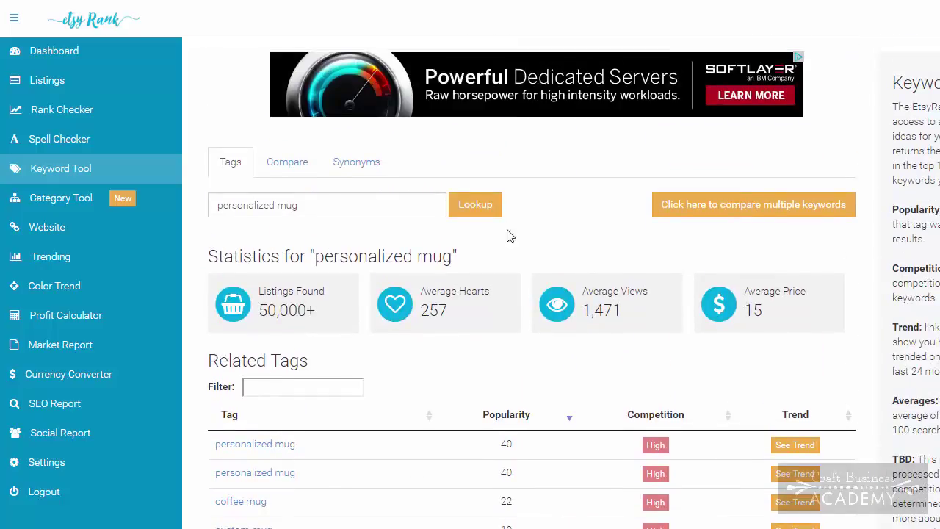
# - Replace the keyword with "candle" and look it up
pyautogui.click(342, 205)
pyautogui.tripleClick(270, 199)
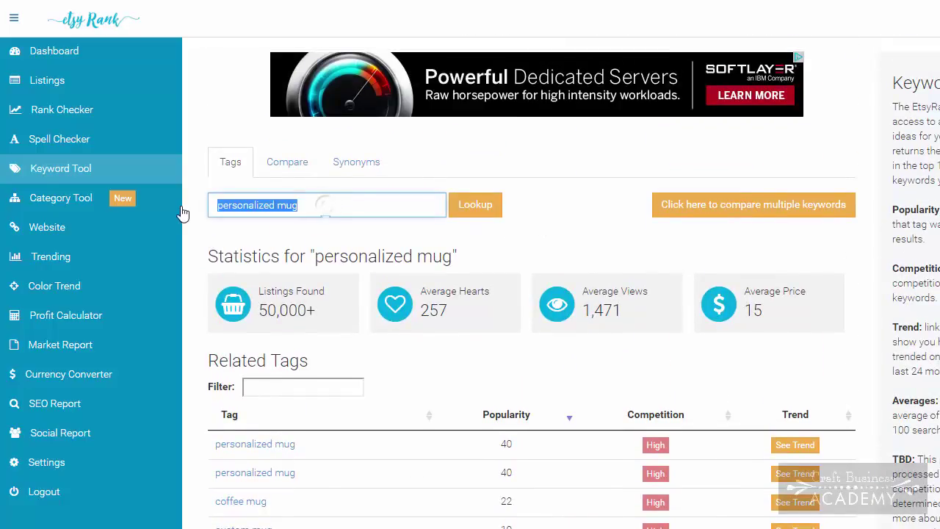
pyautogui.write('candle')
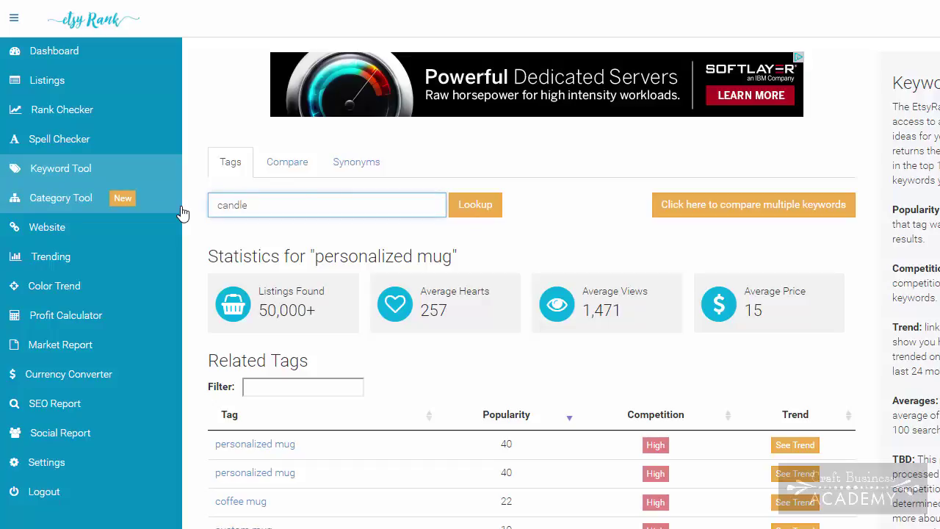
pyautogui.click(474, 207)
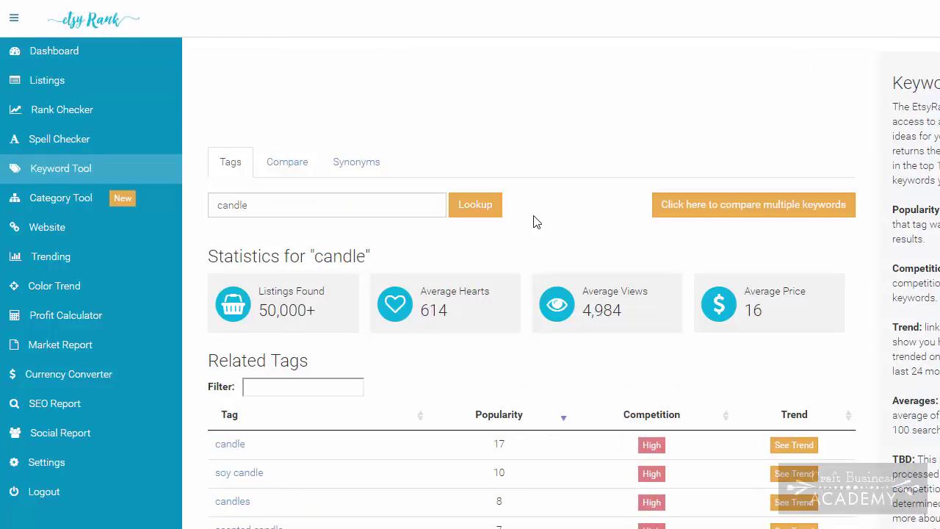
# - Examine the keyword statistics and the popularity and competition of the tags related to "candle"
pyautogui.scroll(-2, 539, 218)
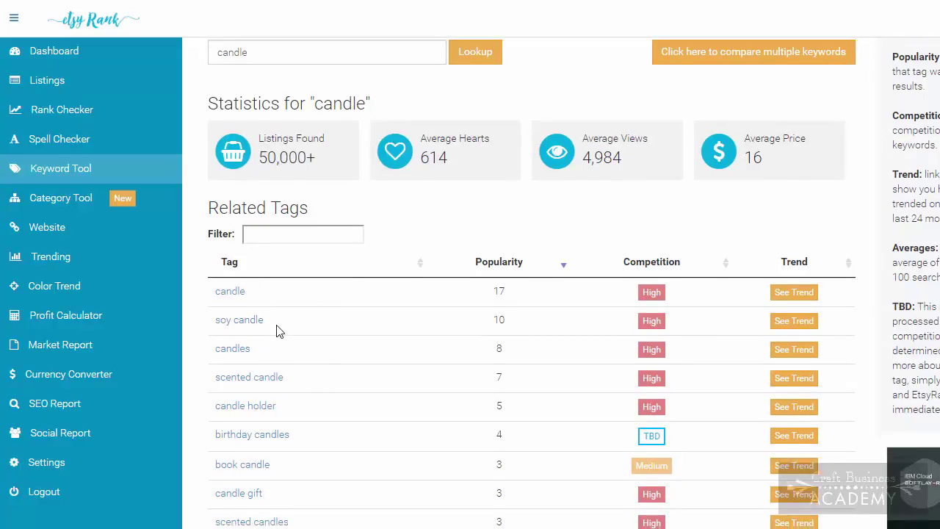
pyautogui.scroll(-1, 405, 350)
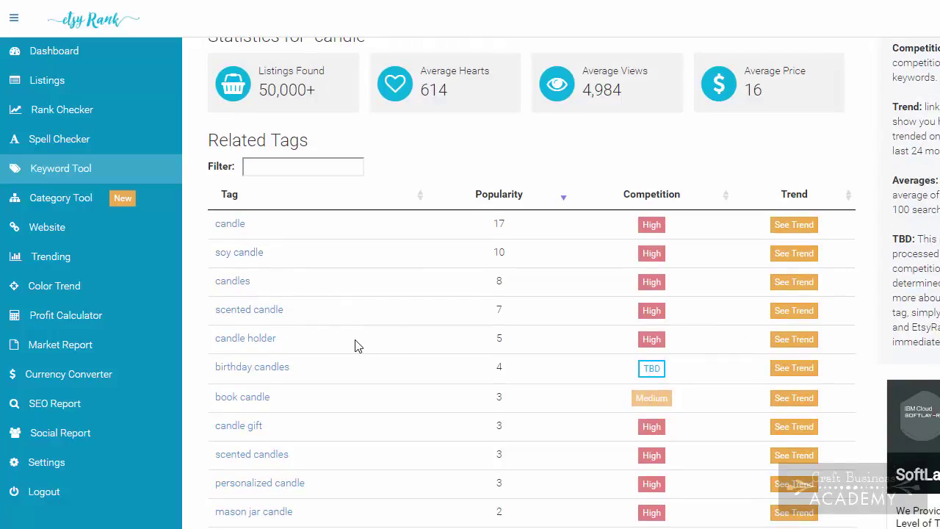
pyautogui.scroll(2, 355, 345)
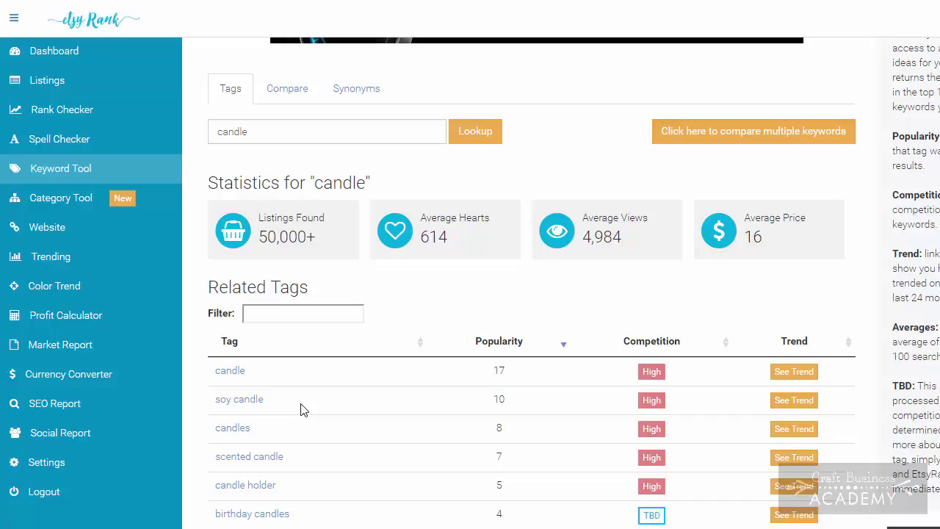
pyautogui.scroll(-3, 300, 409)
pyautogui.scroll(3, 300, 409)
pyautogui.scroll(-1, 309, 409)
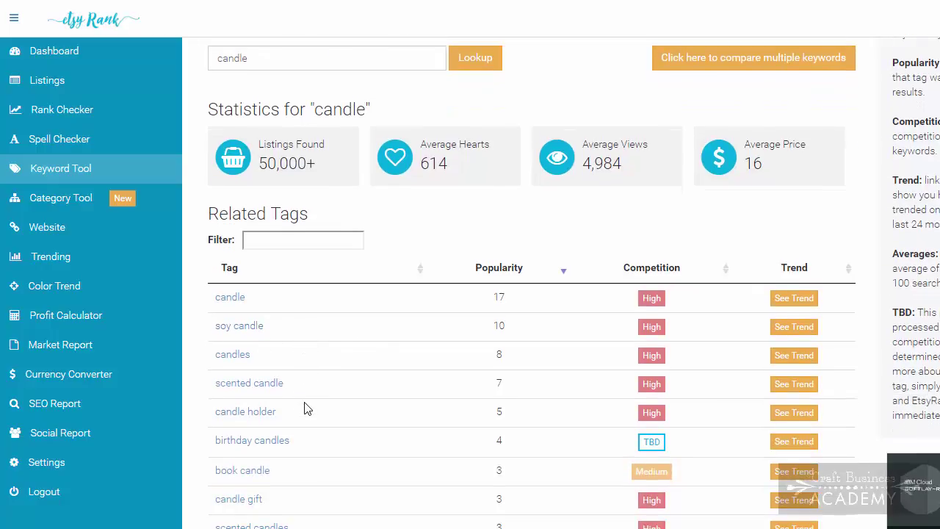
pyautogui.scroll(-1, 332, 378)
pyautogui.scroll(1, 294, 345)
# - Look up the related tag "personalized candle" and view its statistics and related tags
pyautogui.scroll(-2, 403, 392)
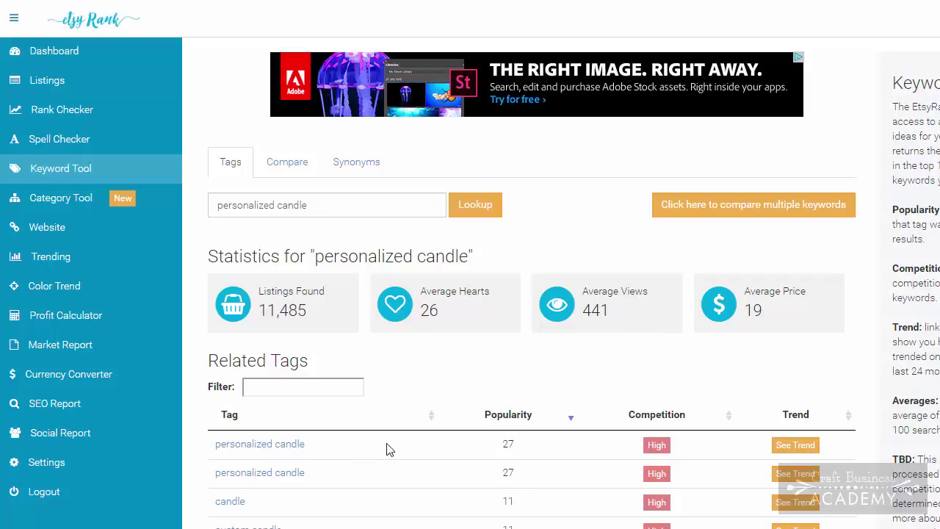
pyautogui.scroll(-2, 412, 350)
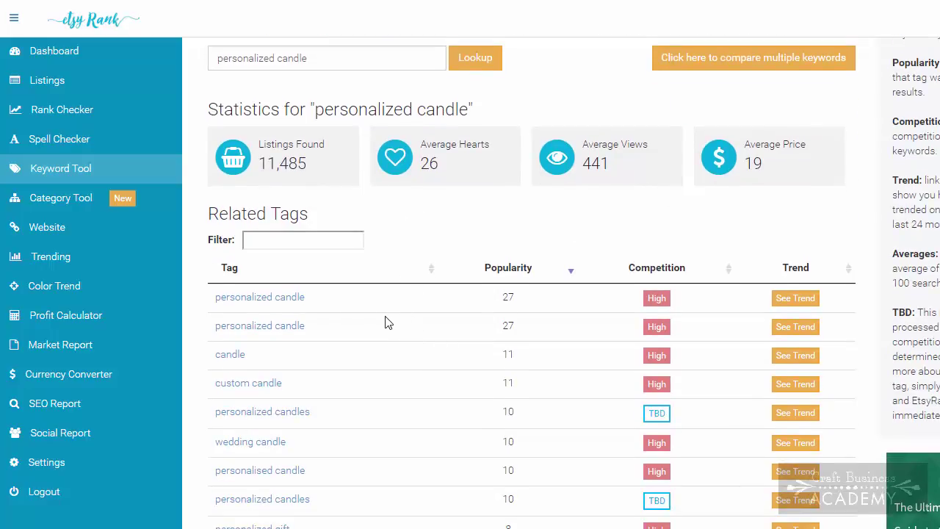
# - Look up "book candle" from the tags related to "candle" and examine the popularity and competition of its related tags
pyautogui.scroll(2, 359, 328)
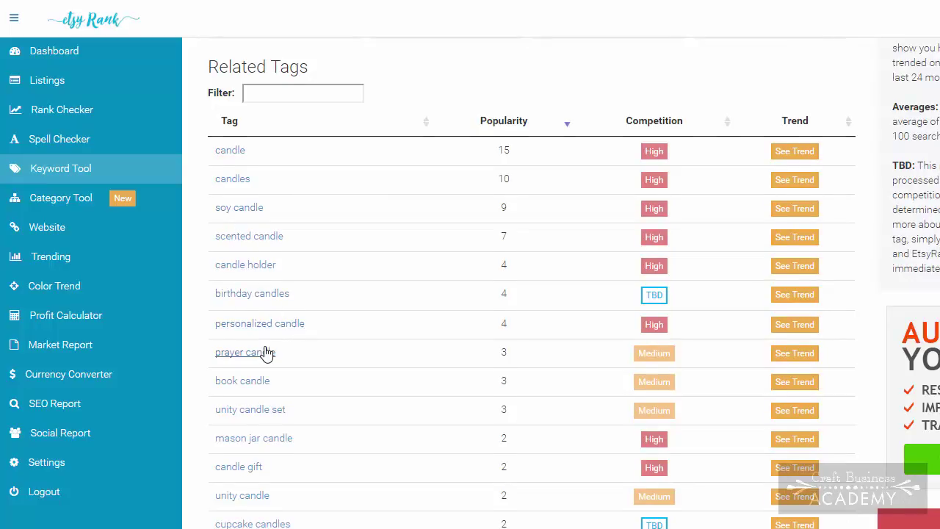
pyautogui.scroll(-1, 267, 353)
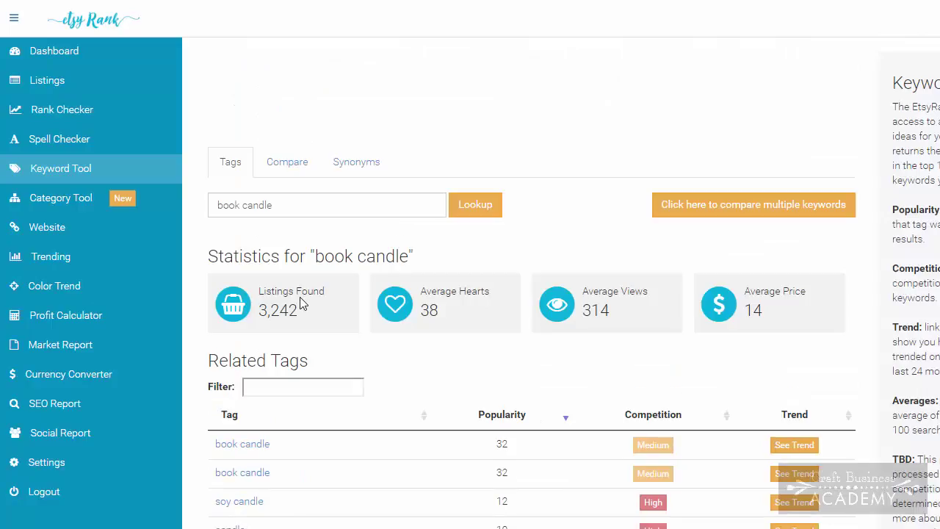
pyautogui.scroll(-1, 300, 298)
pyautogui.scroll(-5, 301, 297)
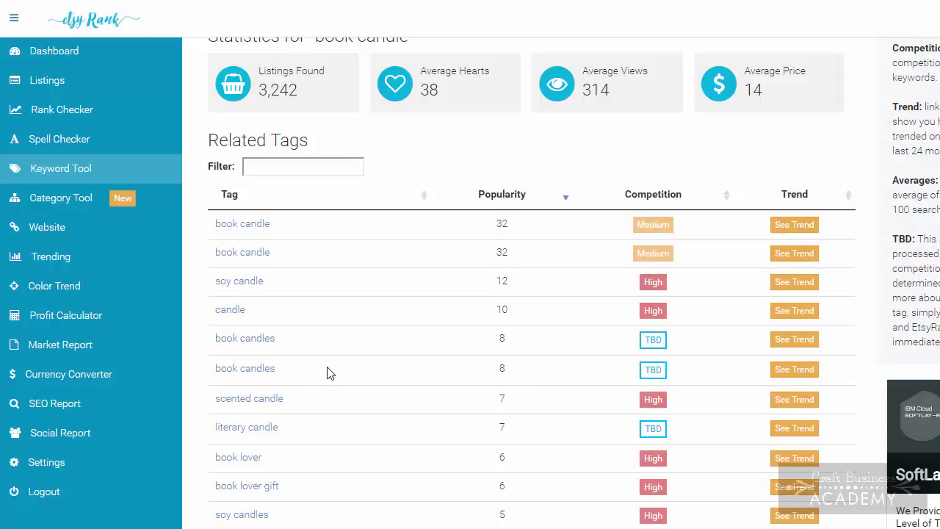
pyautogui.scroll(-2, 328, 373)
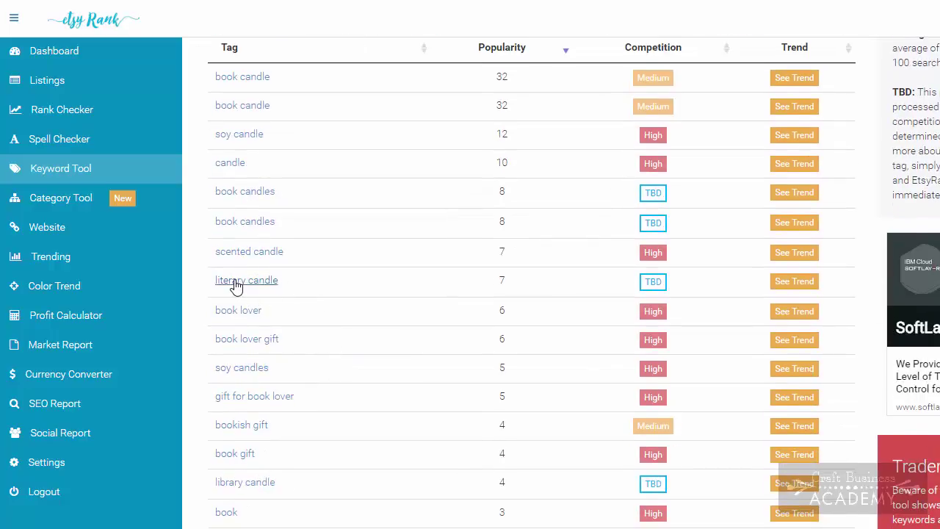
pyautogui.scroll(-1, 278, 326)
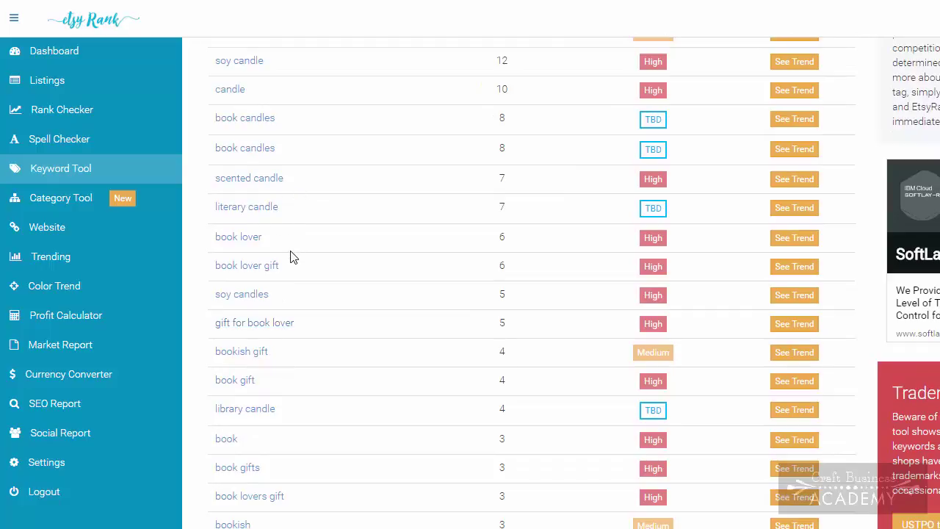
pyautogui.scroll(-1, 291, 256)
pyautogui.scroll(1, 292, 257)
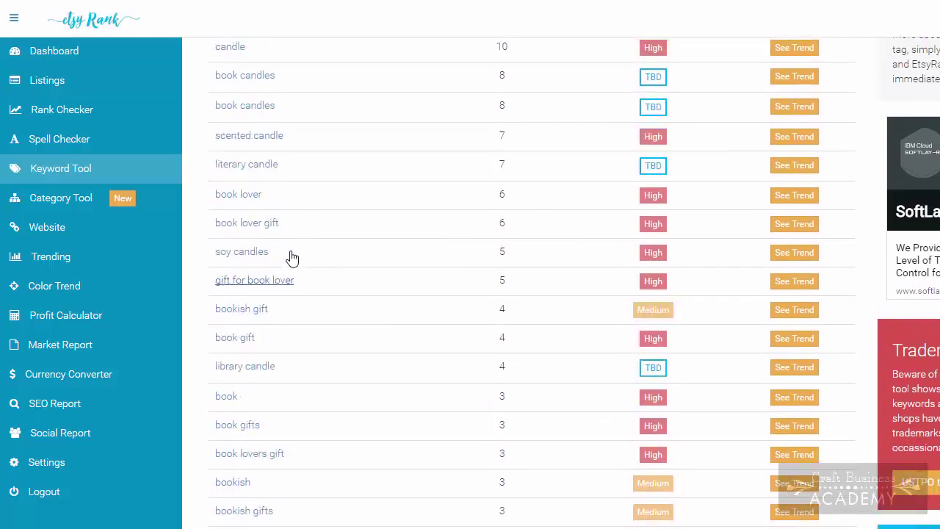
pyautogui.scroll(-2, 290, 256)
pyautogui.scroll(5, 292, 256)
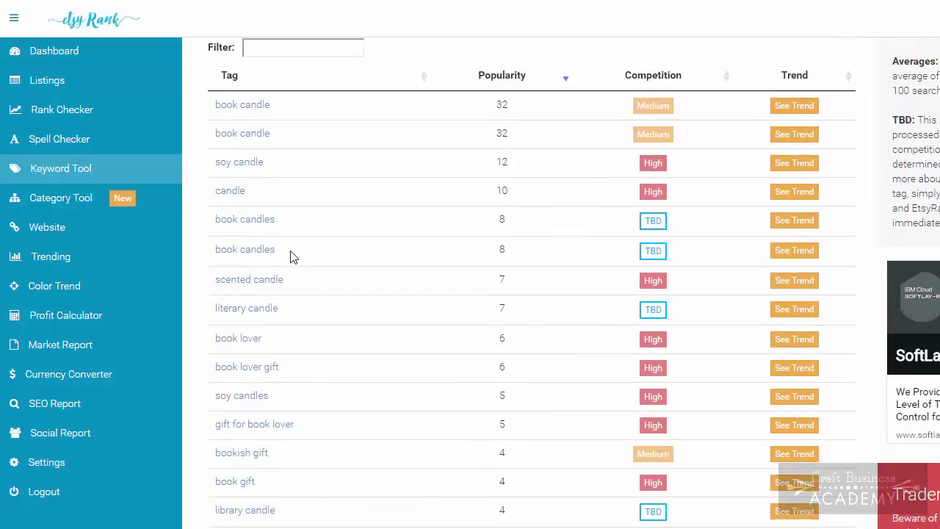
pyautogui.scroll(1, 292, 256)
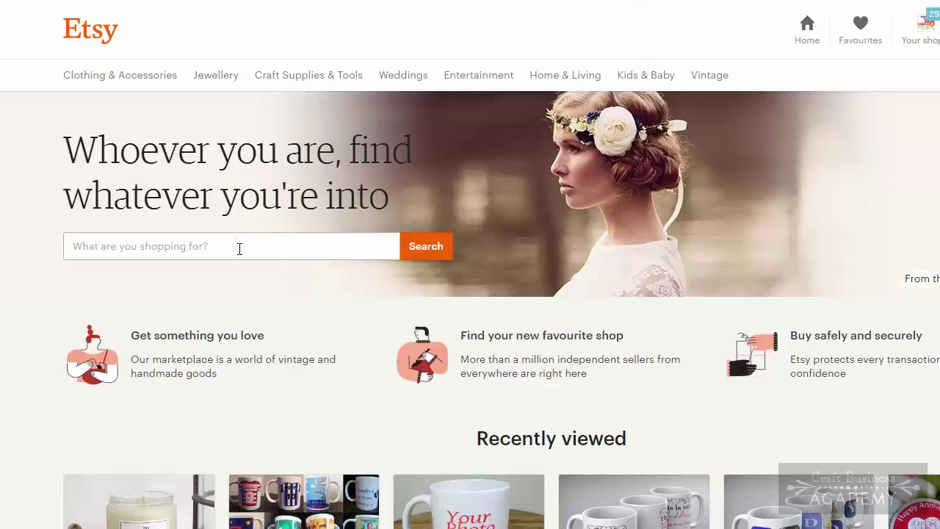
# - Switch to the Etsy home page and search for "book candle"
pyautogui.write('book')
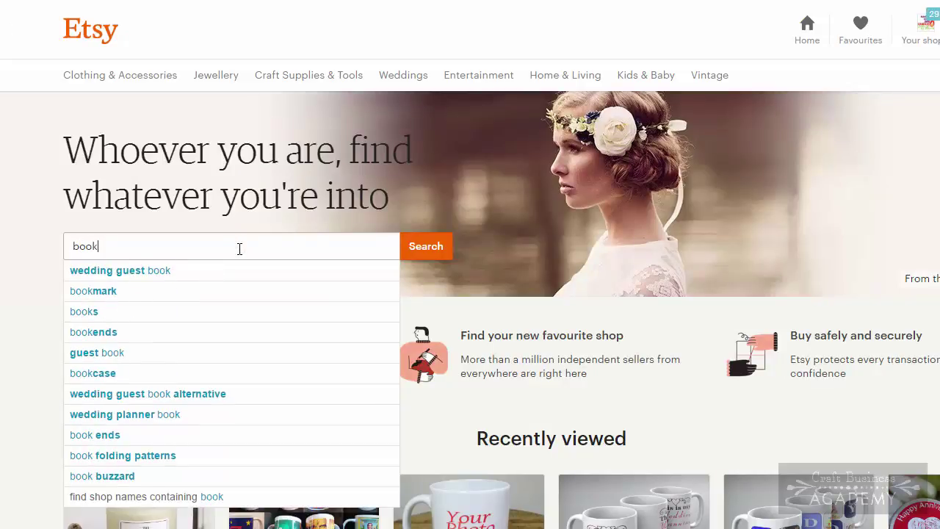
pyautogui.write(' candle')
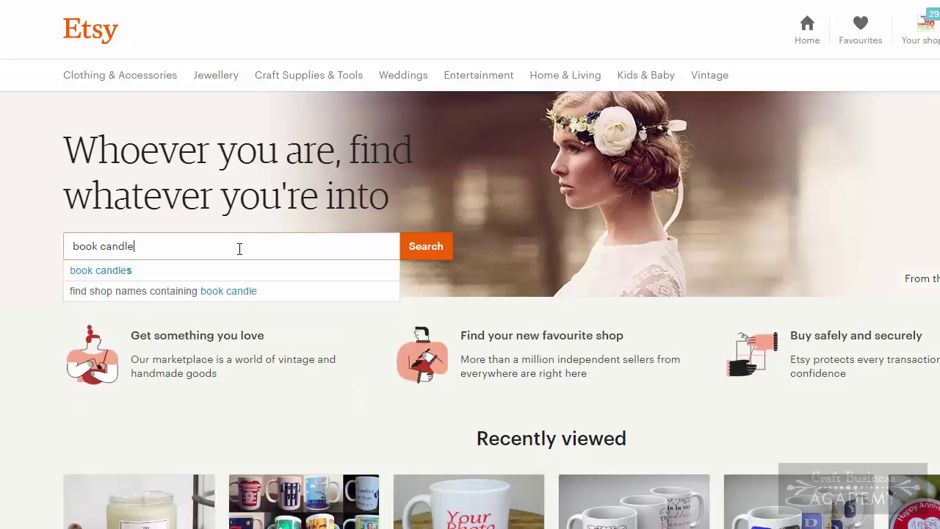
pyautogui.press('Return')
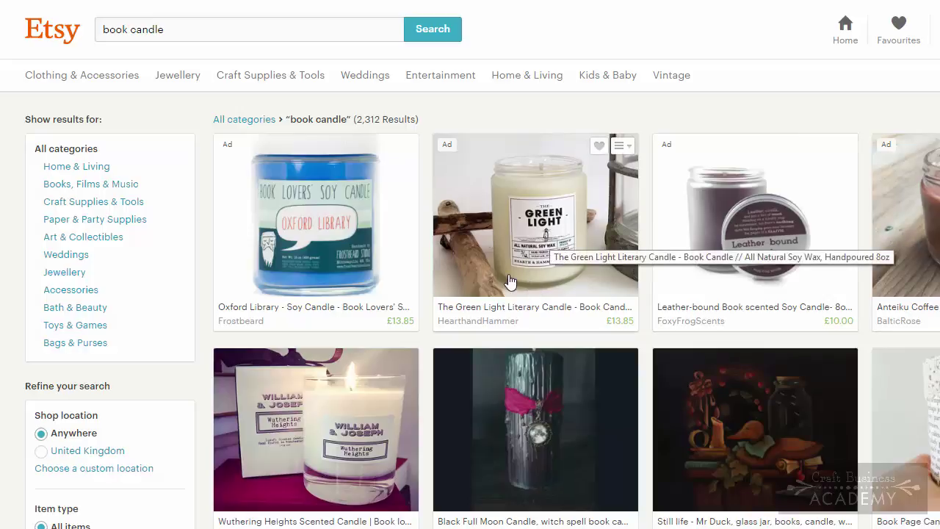
# - Examine the products, titles and prices of the listings in the "book candle" search results
pyautogui.scroll(-2, 510, 281)
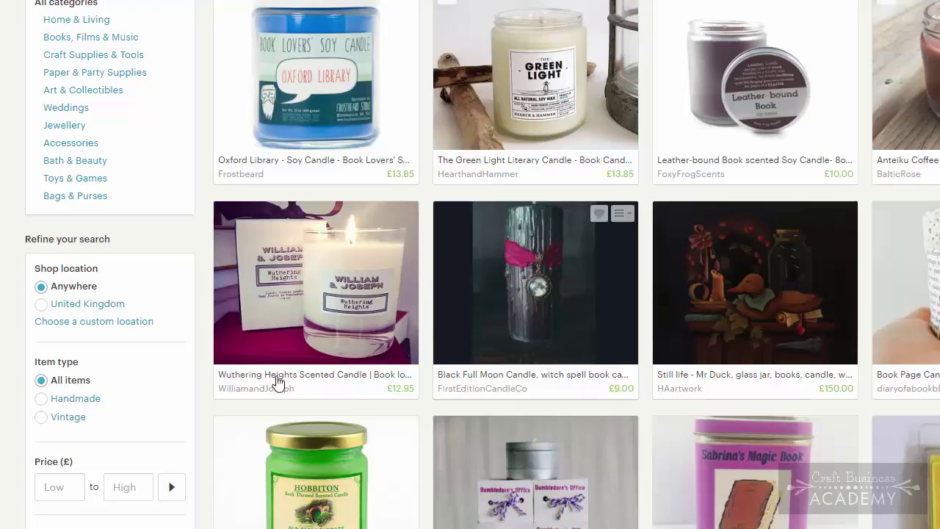
pyautogui.scroll(-3, 277, 382)
pyautogui.scroll(1, 294, 389)
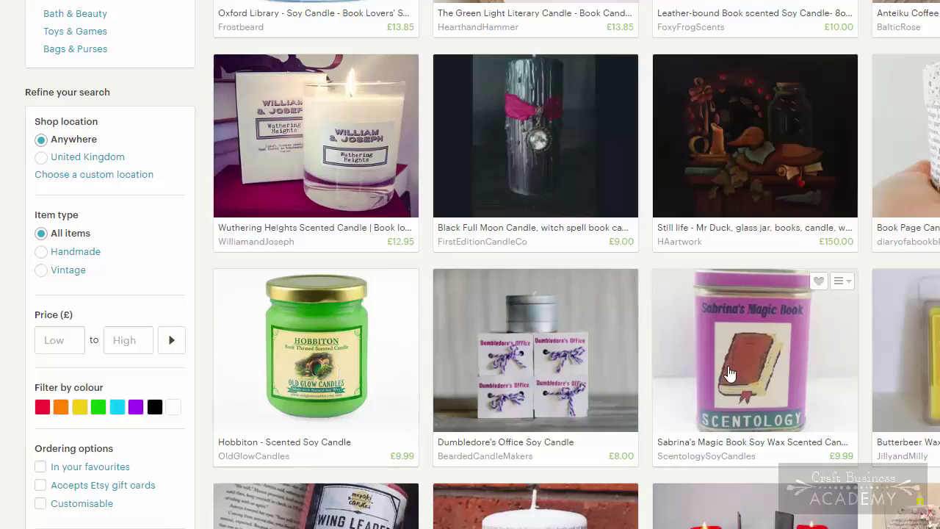
pyautogui.scroll(3, 751, 364)
pyautogui.scroll(-2, 751, 354)
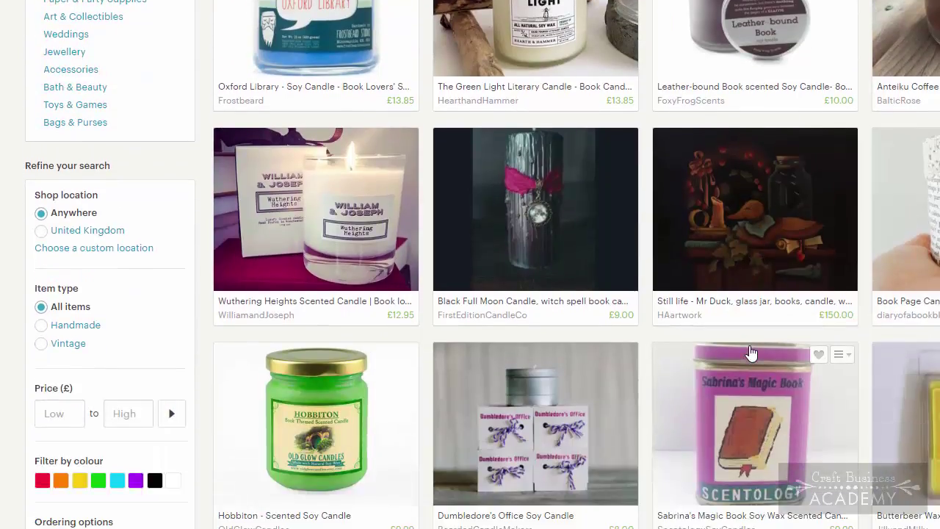
pyautogui.scroll(-1, 698, 327)
pyautogui.scroll(-1, 698, 327)
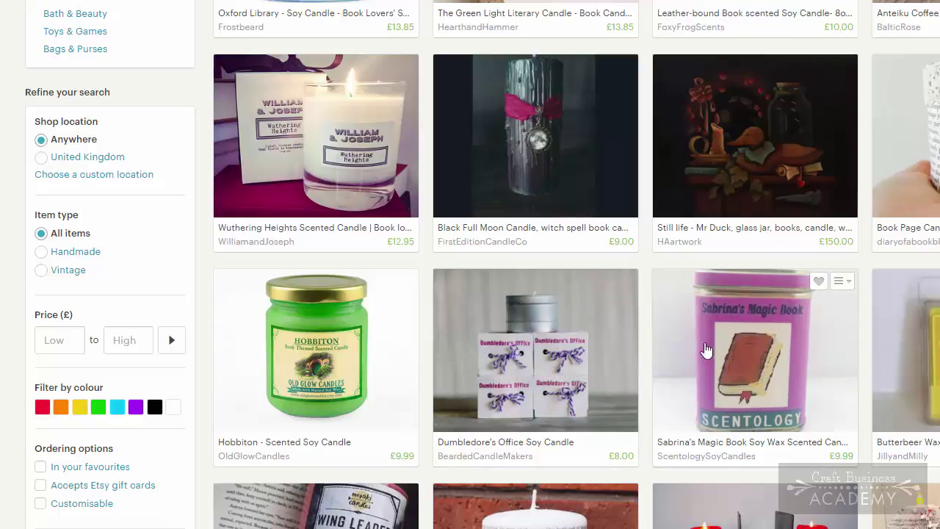
pyautogui.scroll(1, 721, 325)
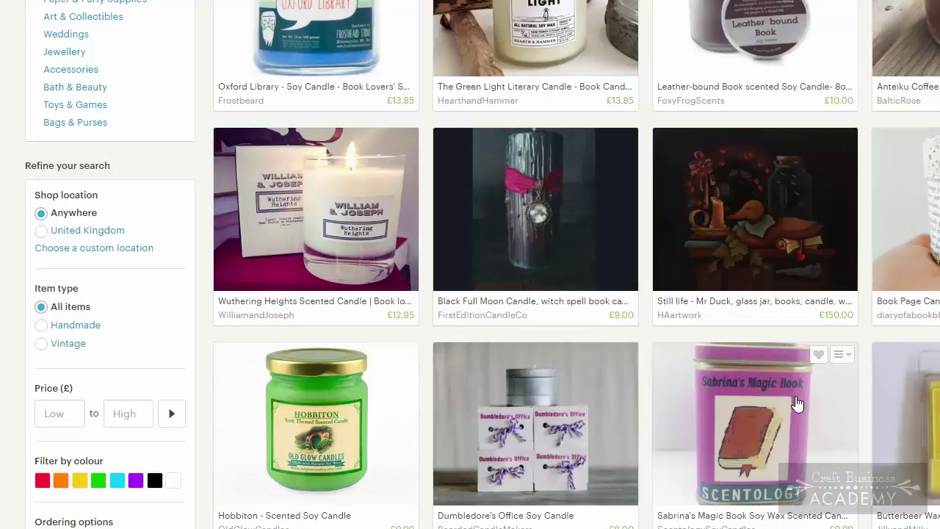
pyautogui.scroll(-1, 710, 413)
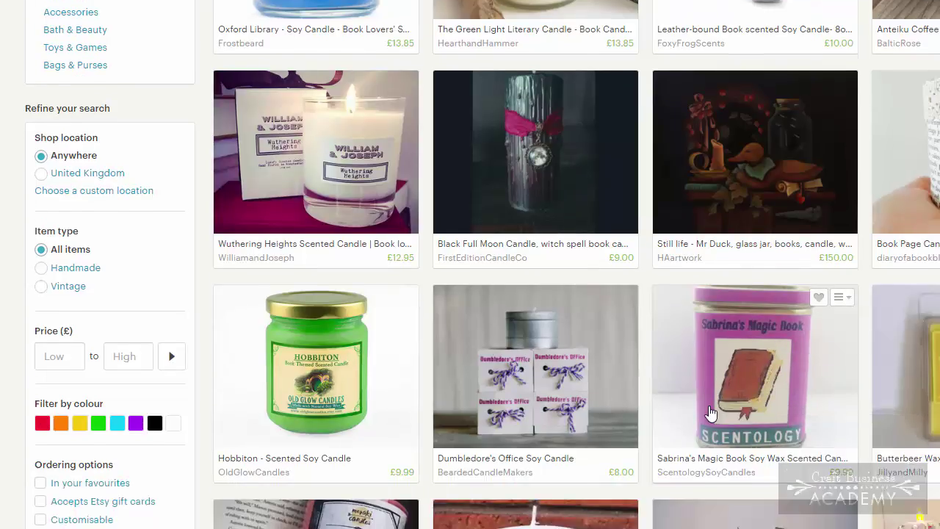
pyautogui.scroll(-2, 713, 337)
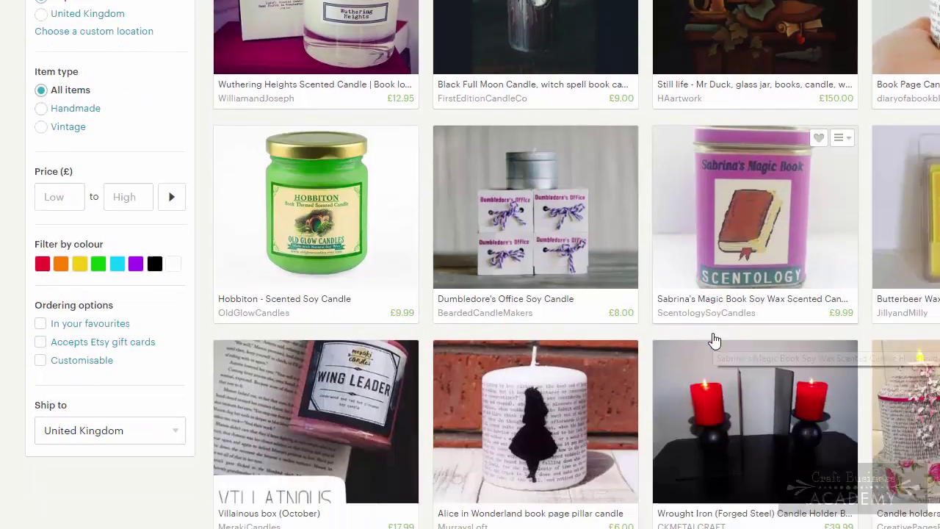
pyautogui.scroll(2, 713, 334)
pyautogui.scroll(-2, 717, 320)
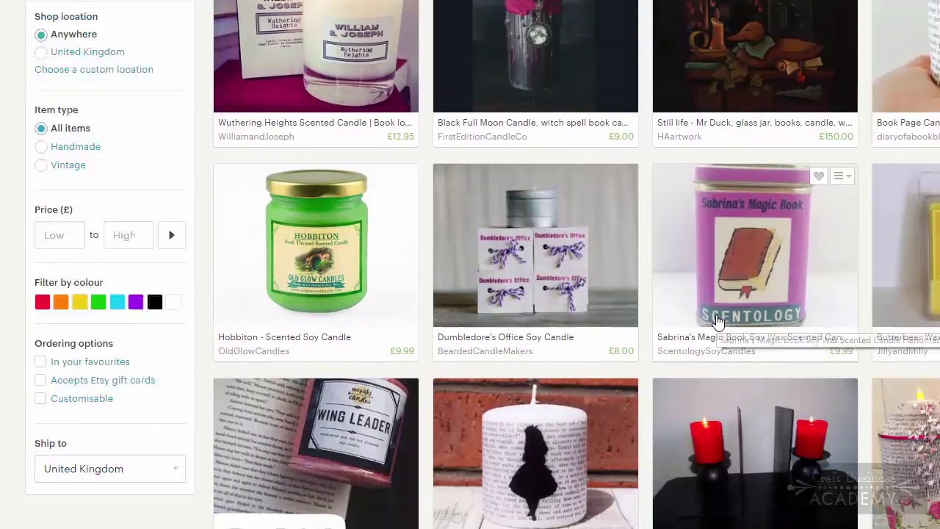
pyautogui.scroll(1, 718, 321)
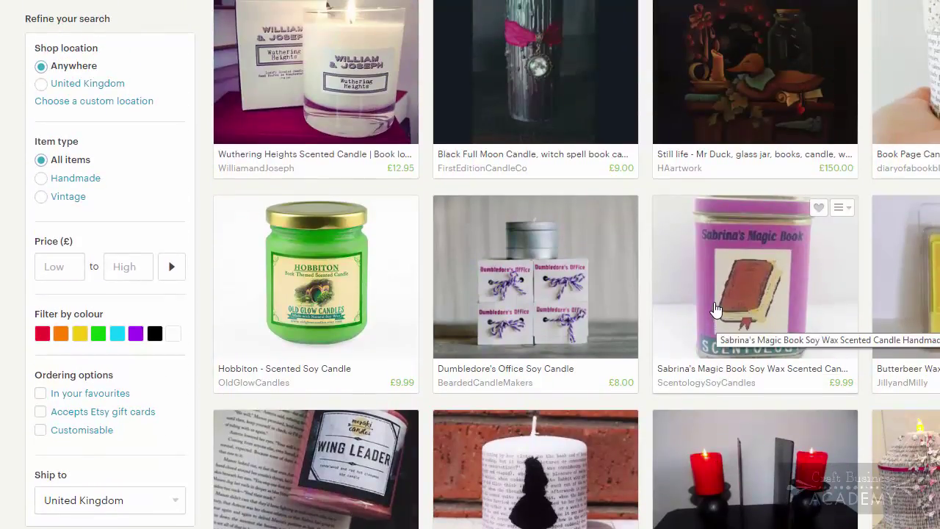
pyautogui.scroll(-2, 716, 316)
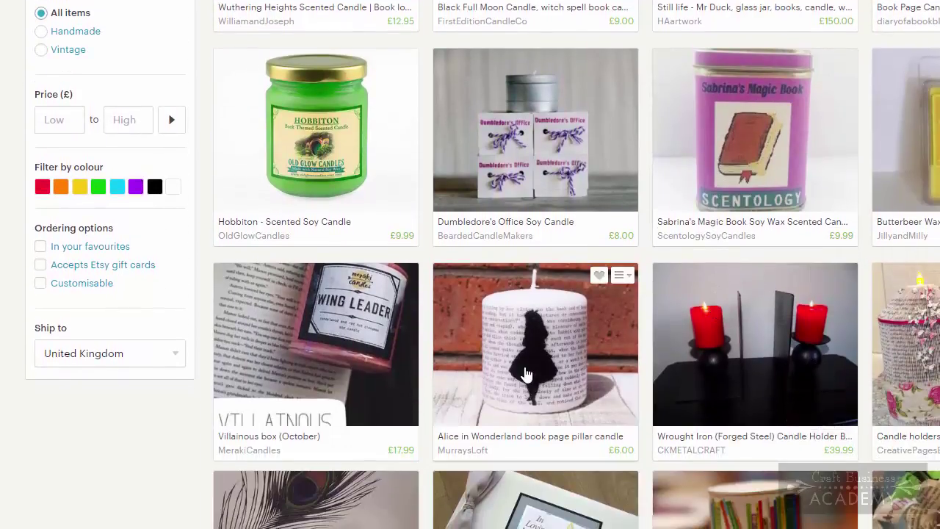
pyautogui.scroll(7, 567, 400)
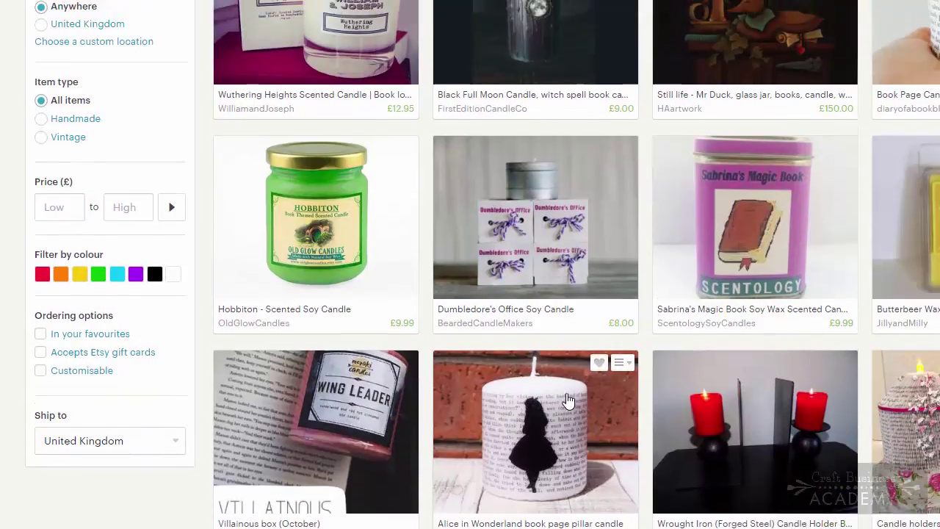
pyautogui.scroll(-1, 568, 400)
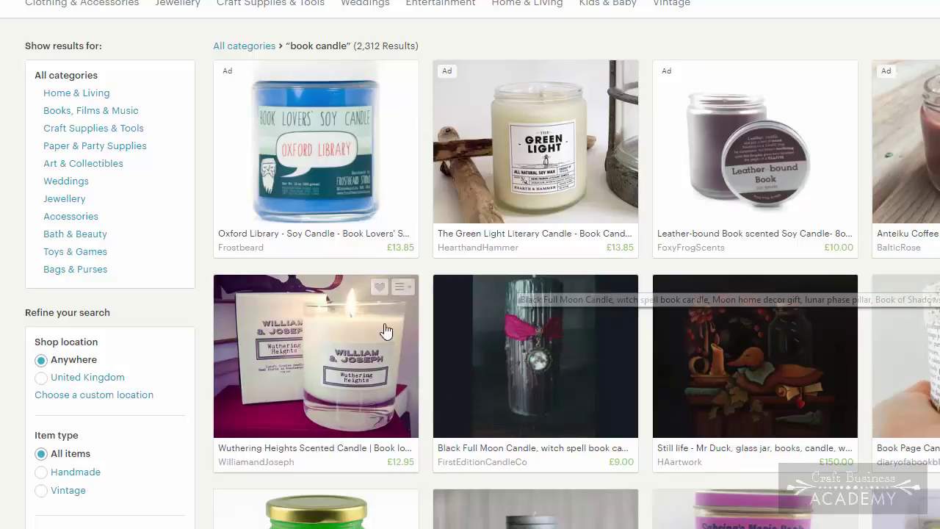
# - Open the listing "The Green Light Literary Candle - Book Candle" and review its photos, overview and item details
pyautogui.click(556, 141)
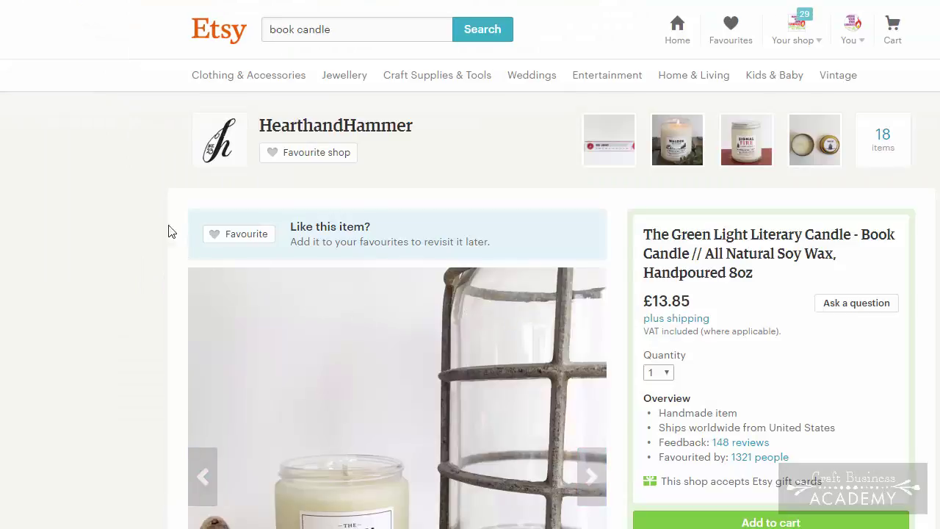
pyautogui.scroll(-2, 141, 218)
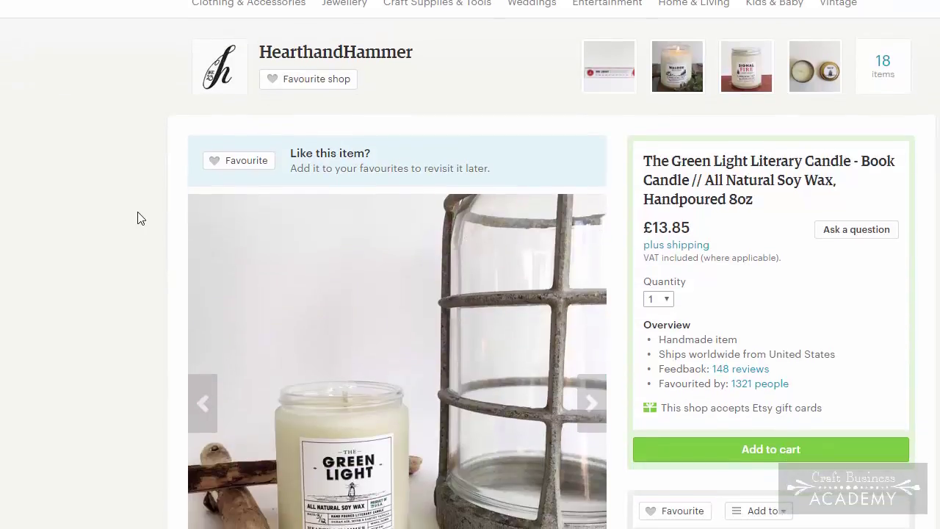
pyautogui.scroll(-2, 141, 218)
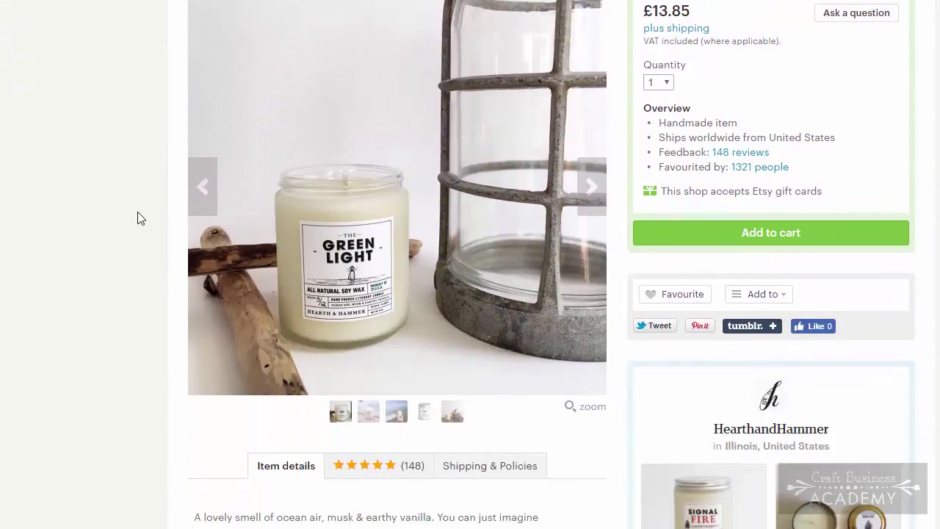
pyautogui.scroll(-1, 141, 218)
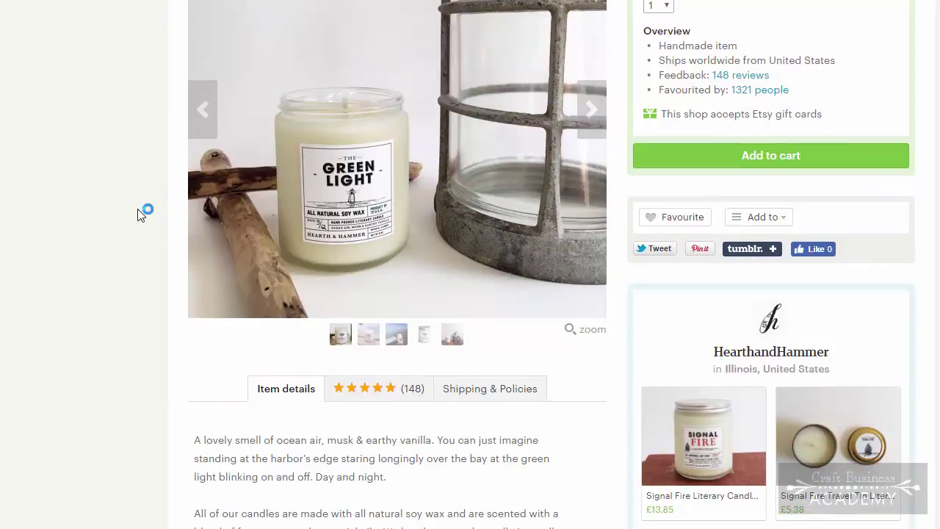
pyautogui.scroll(-1, 141, 218)
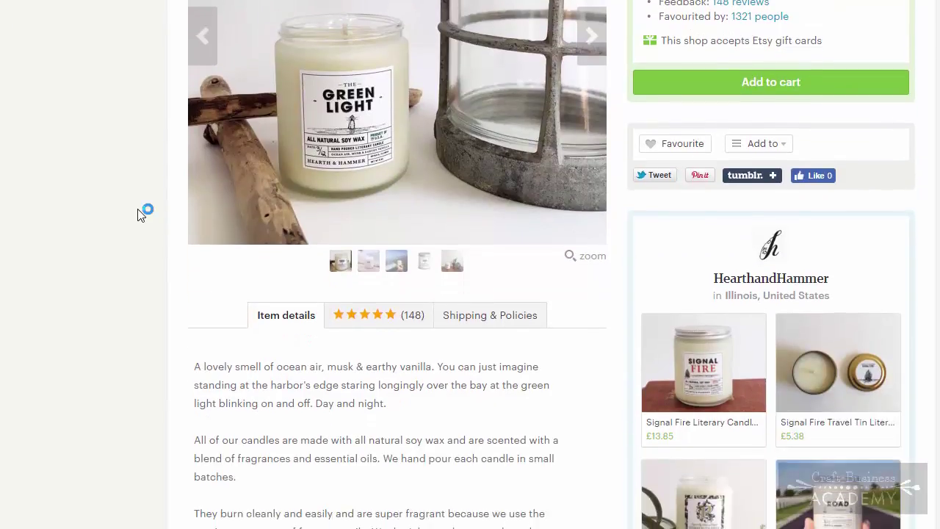
pyautogui.scroll(4, 141, 215)
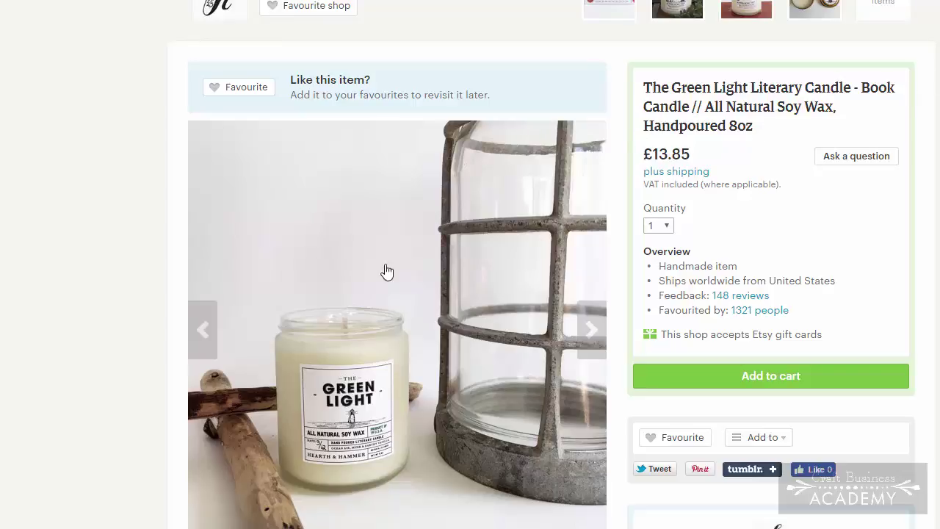
pyautogui.scroll(-2, 298, 306)
pyautogui.scroll(-1, 220, 274)
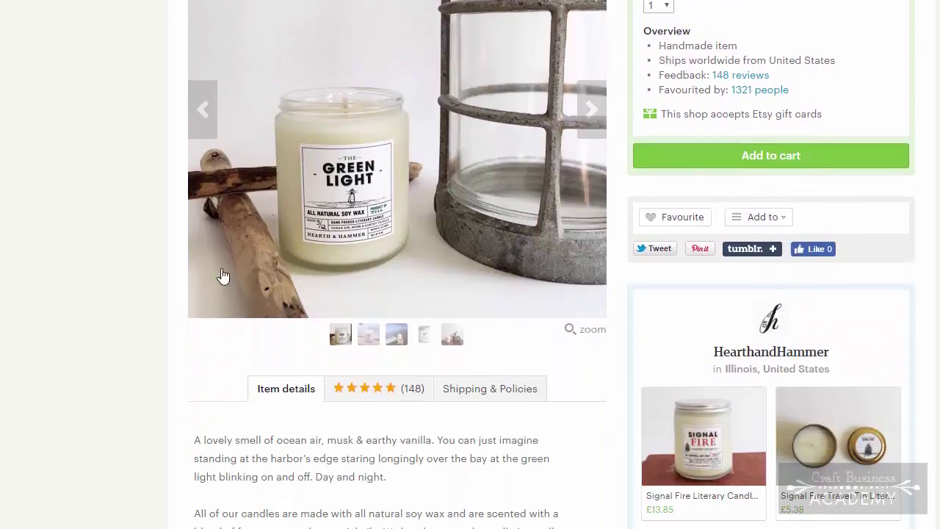
pyautogui.scroll(3, 301, 222)
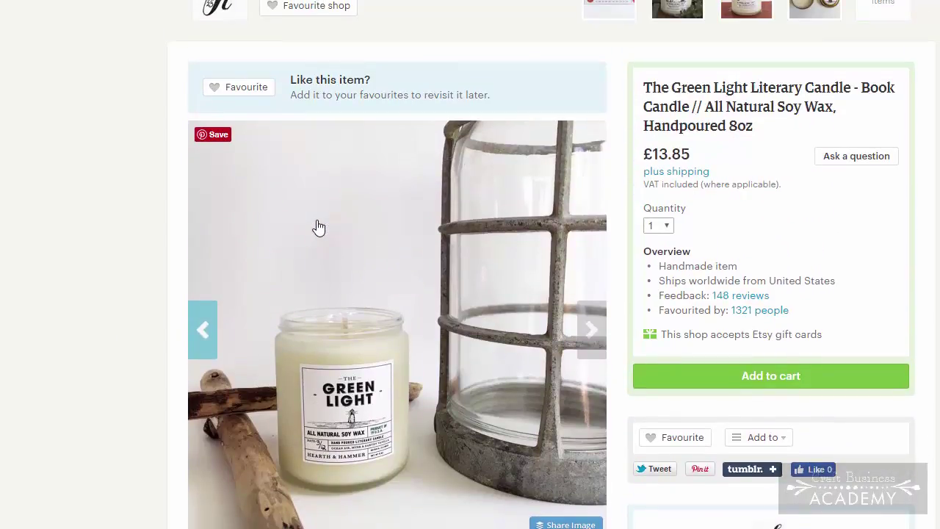
pyautogui.scroll(-7, 315, 225)
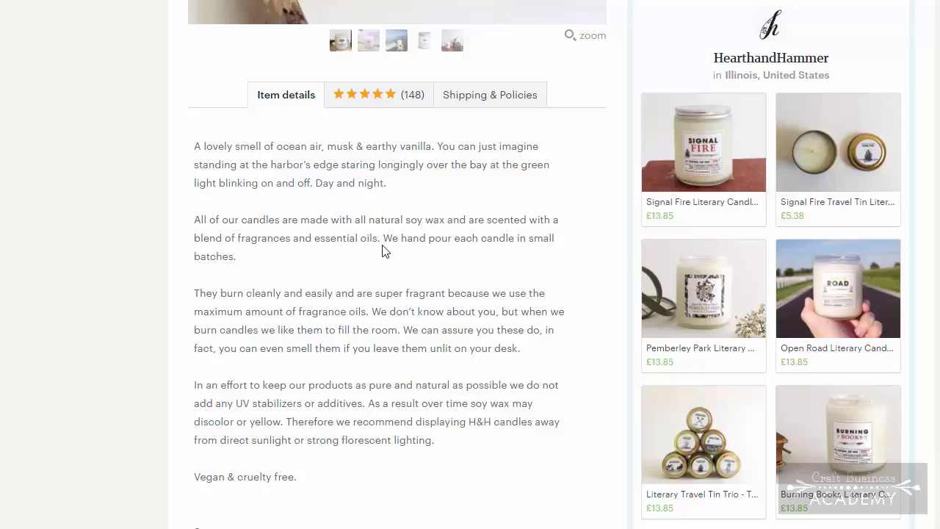
# - Highlight the phrases "Vegan & cruelty free.", "all natural soy wax" and "We hand pour each" in the item description
pyautogui.scroll(-1, 336, 387)
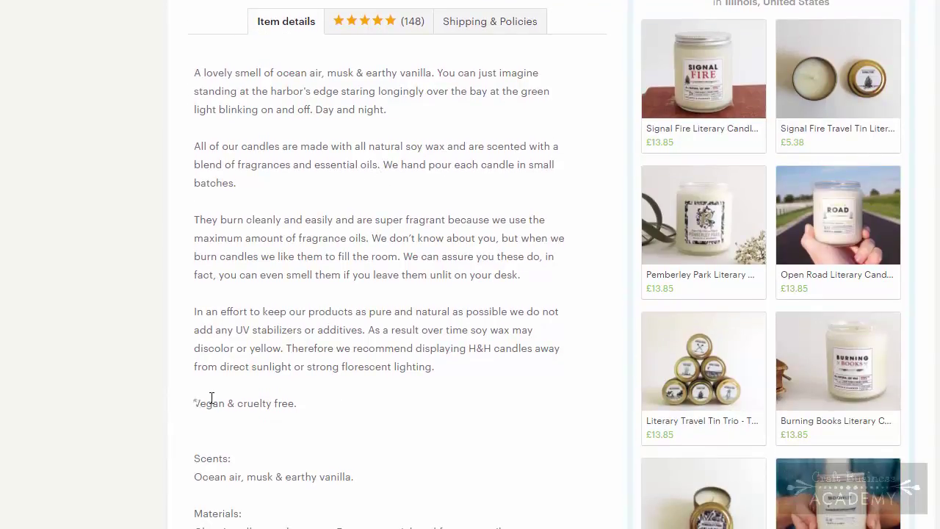
pyautogui.moveTo(195, 401); pyautogui.dragTo(296, 400)
pyautogui.click(331, 404)
pyautogui.moveTo(367, 143); pyautogui.dragTo(446, 144)
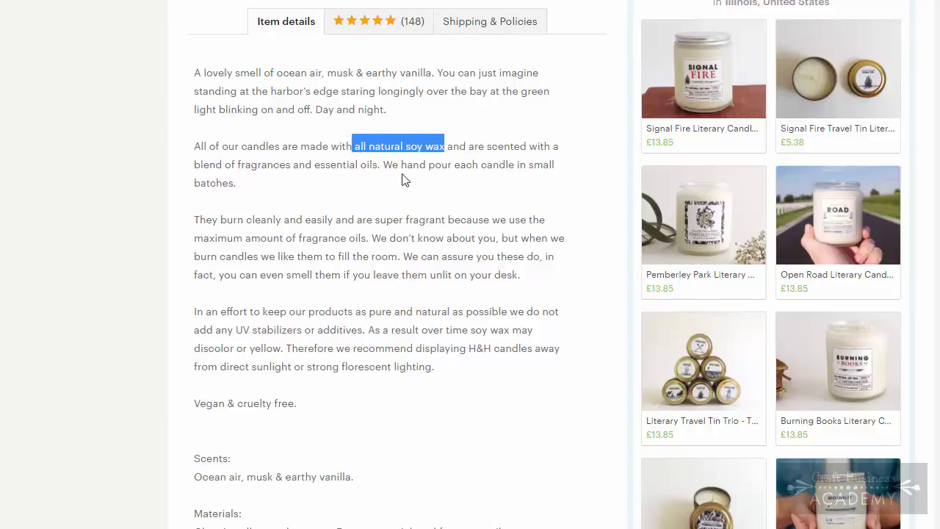
pyautogui.moveTo(384, 164); pyautogui.dragTo(479, 165)
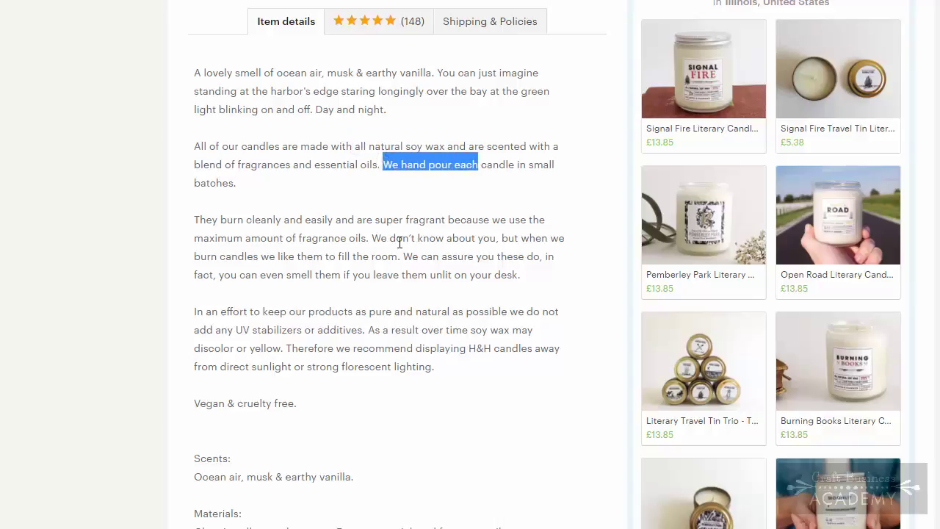
# - Highlight the sentence starting "They burn cleanly and easily", the word "fragrances" and the phrase "Vegan & cruelty free." in the item description
pyautogui.click(318, 312)
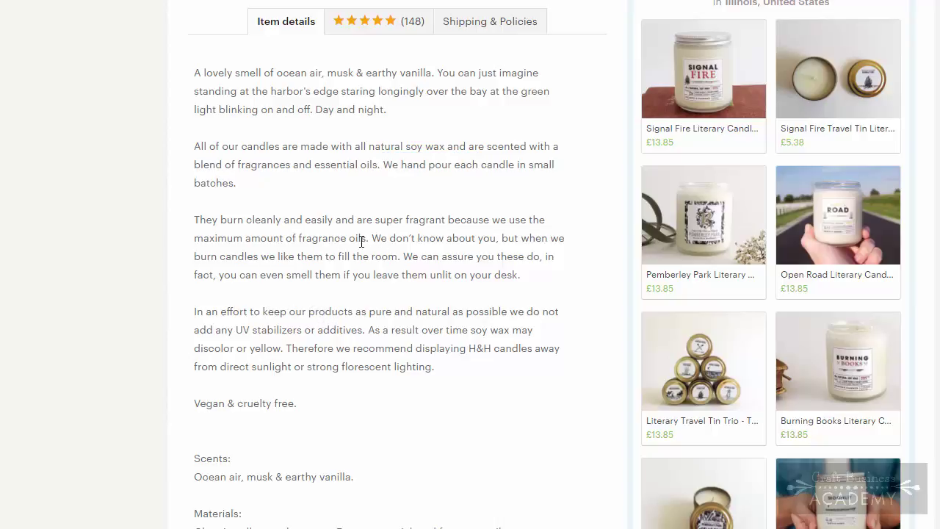
pyautogui.moveTo(369, 238); pyautogui.dragTo(194, 220)
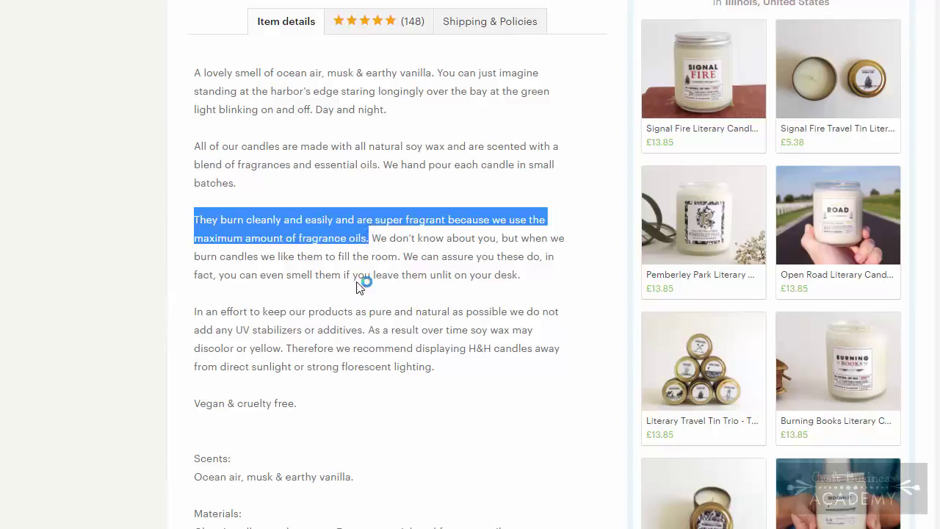
pyautogui.click(343, 250)
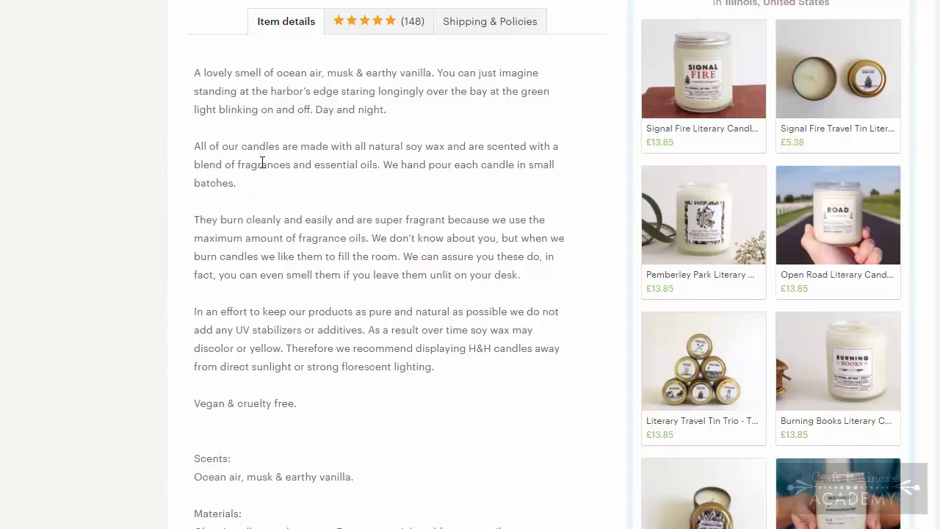
pyautogui.doubleClick(261, 165)
pyautogui.click(326, 242)
pyautogui.moveTo(298, 406); pyautogui.dragTo(196, 402)
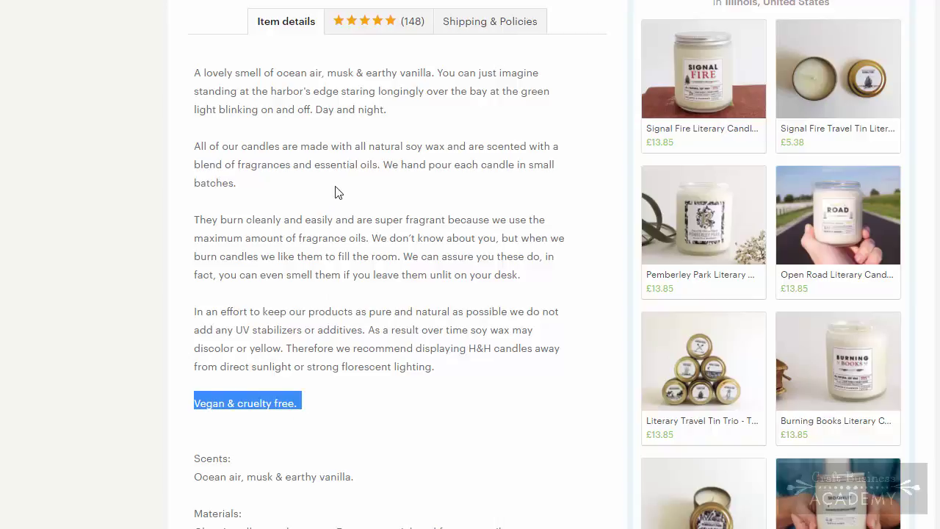
# - Highlight "all natural soy wax", the word "essential" and "fragrances" in the description's second paragraph
pyautogui.click(363, 146)
pyautogui.moveTo(354, 146); pyautogui.dragTo(446, 146)
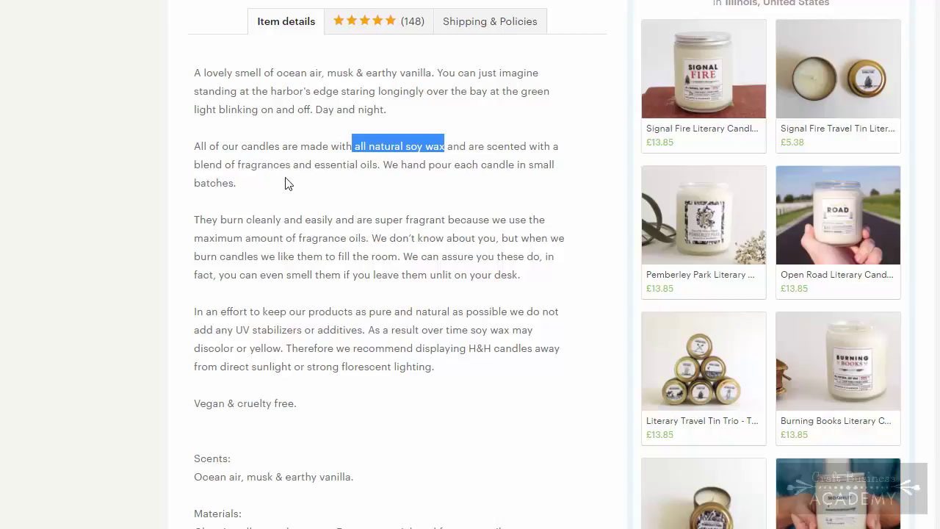
pyautogui.moveTo(319, 168); pyautogui.dragTo(361, 165)
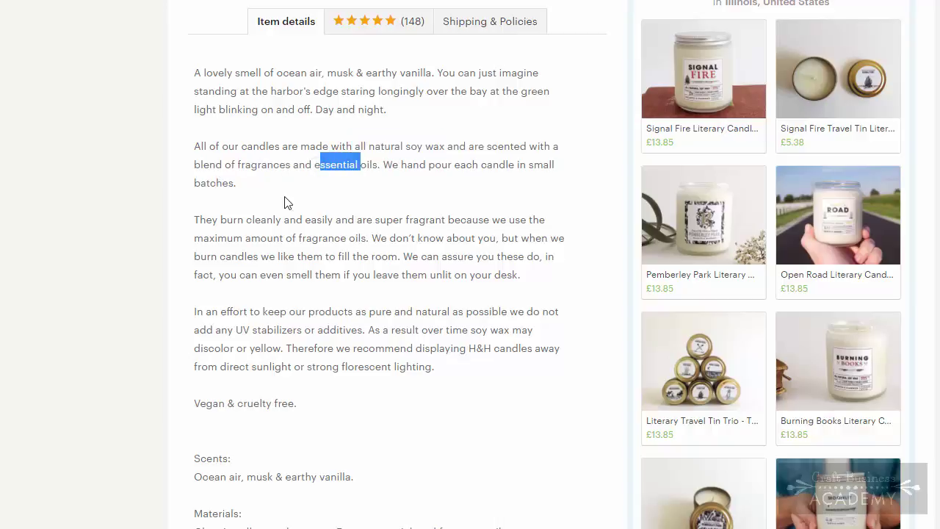
pyautogui.doubleClick(260, 164)
pyautogui.click(314, 221)
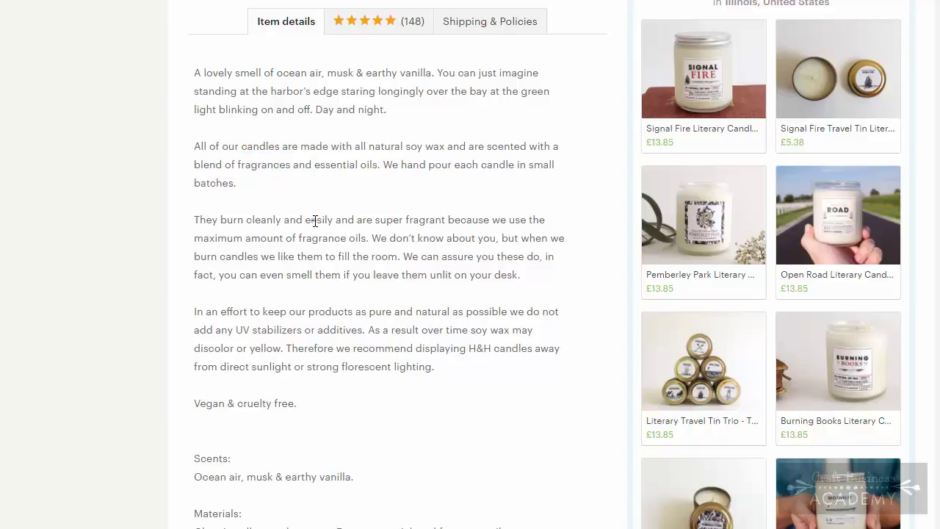
# - Skim the Green Light candle's item details and highlight the phrase "super fragrant"
pyautogui.scroll(-1, 317, 222)
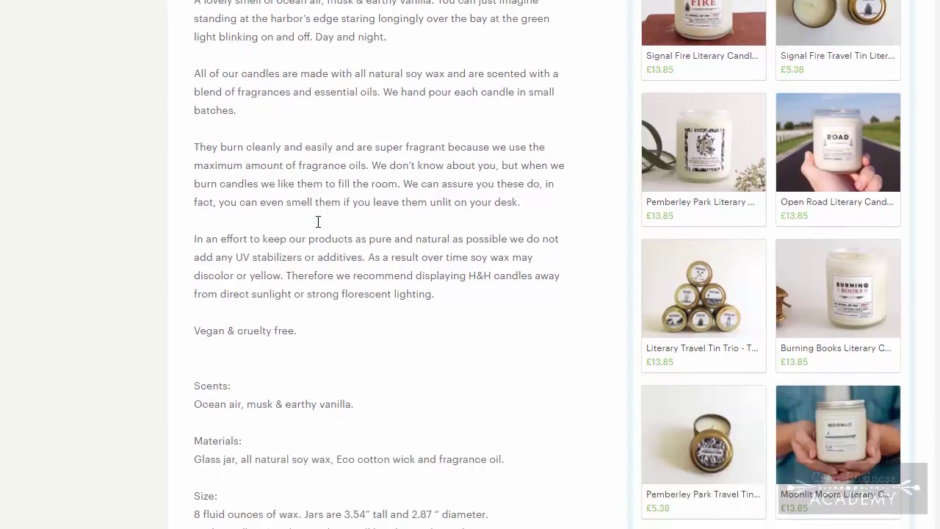
pyautogui.scroll(3, 317, 224)
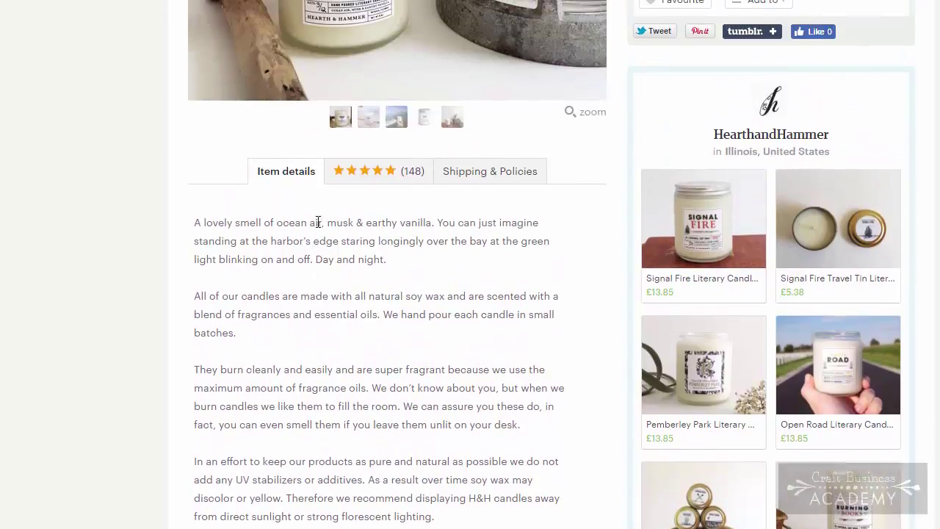
pyautogui.scroll(2, 318, 227)
pyautogui.scroll(-2, 317, 226)
pyautogui.scroll(-1, 318, 226)
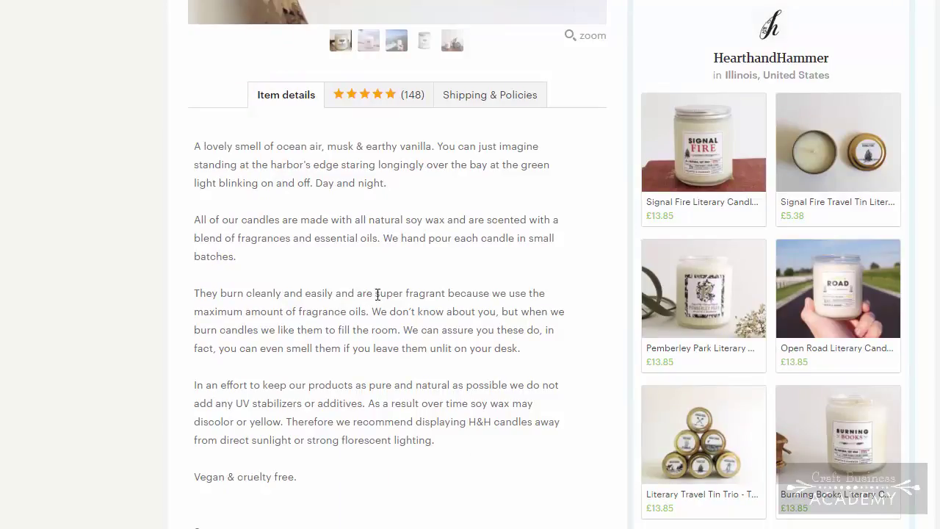
pyautogui.moveTo(376, 293); pyautogui.dragTo(445, 289)
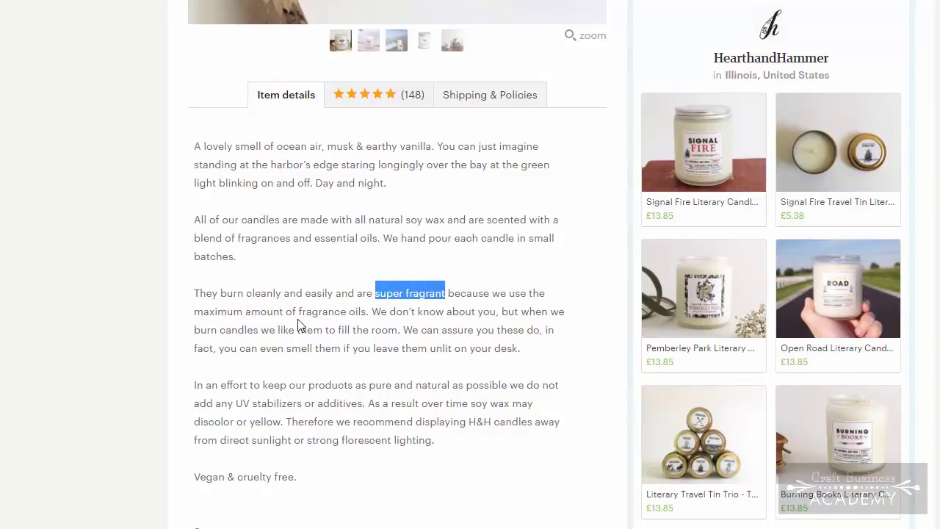
pyautogui.click(349, 310)
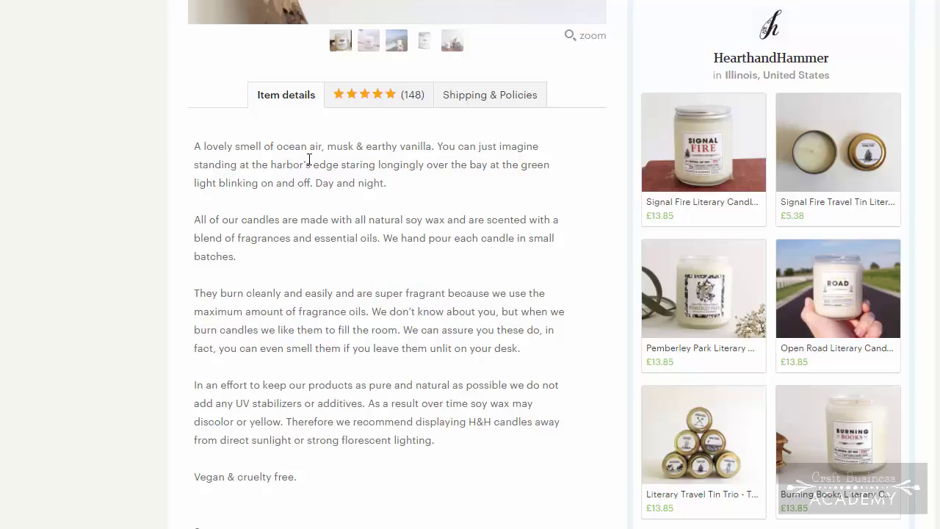
# - Highlight the scent words "ocean air" and "vanilla" in the description's opening paragraph
pyautogui.moveTo(278, 146); pyautogui.dragTo(320, 154)
pyautogui.click(414, 146)
pyautogui.doubleClick(411, 148)
pyautogui.click(388, 186)
# - Review the Green Light candle's main photo, title and overview, and return to the "book candle" search results
pyautogui.scroll(3, 422, 257)
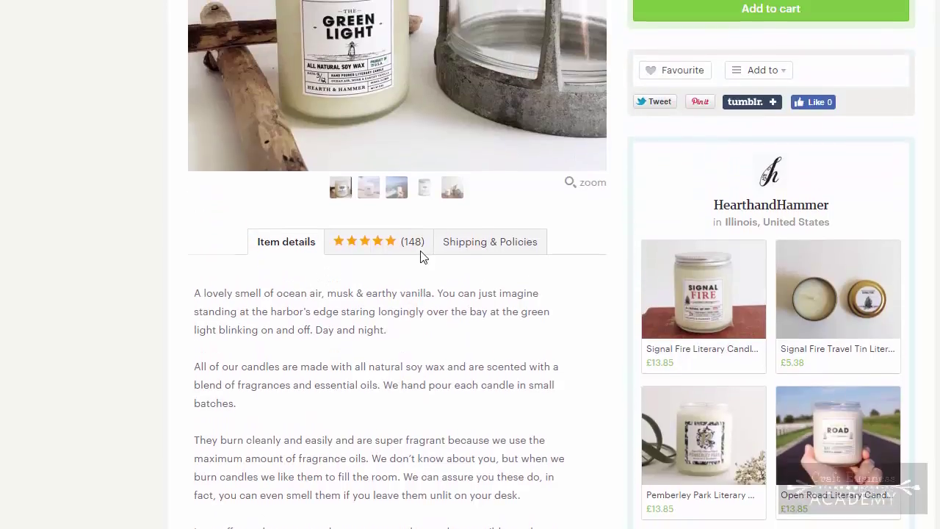
pyautogui.scroll(-2, 422, 257)
pyautogui.scroll(2, 369, 255)
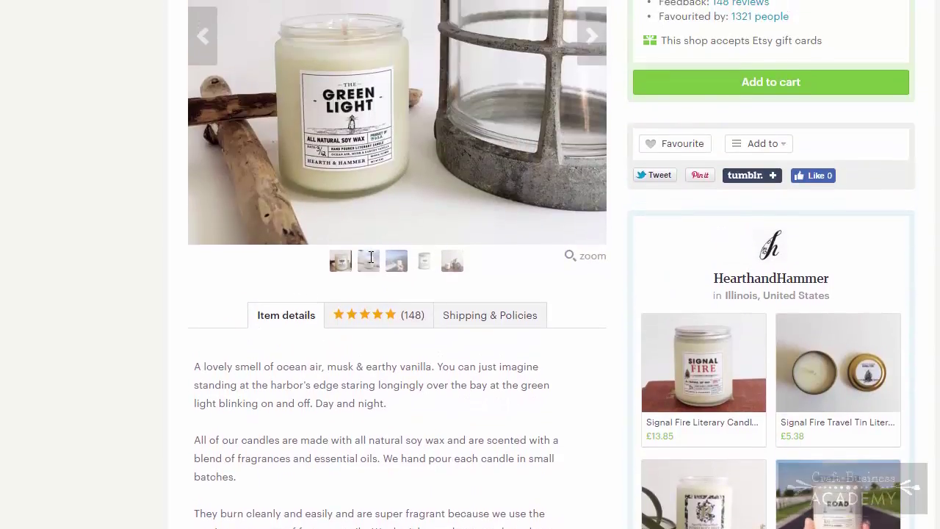
pyautogui.scroll(-2, 370, 264)
pyautogui.scroll(7, 327, 330)
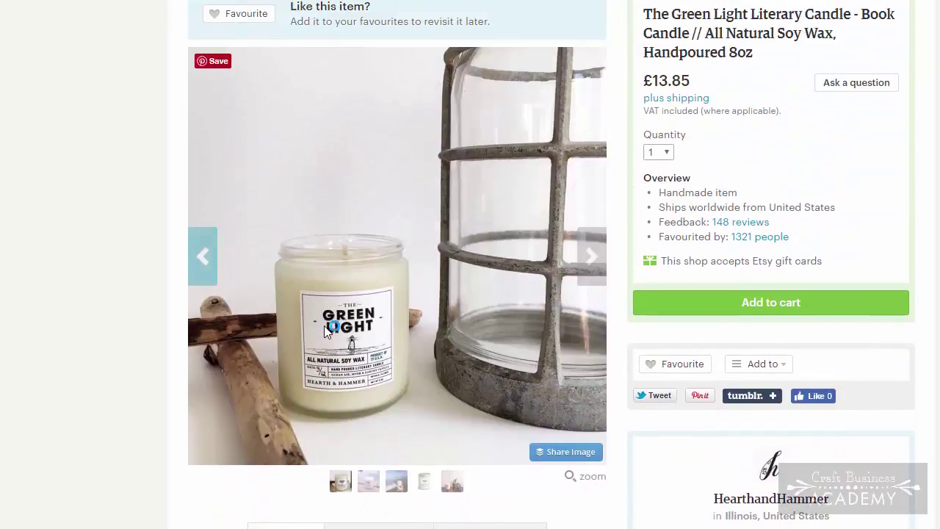
pyautogui.scroll(-1, 326, 334)
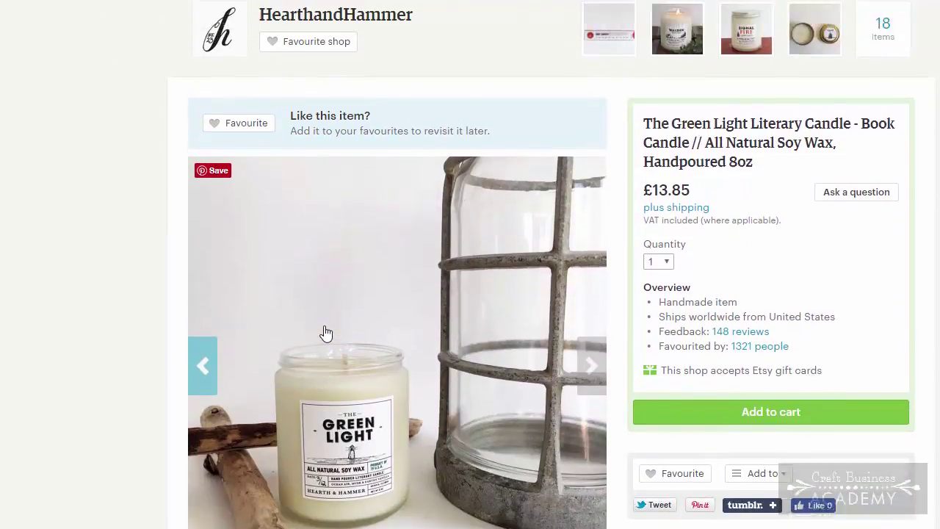
pyautogui.scroll(2, 326, 333)
pyautogui.scroll(-2, 326, 334)
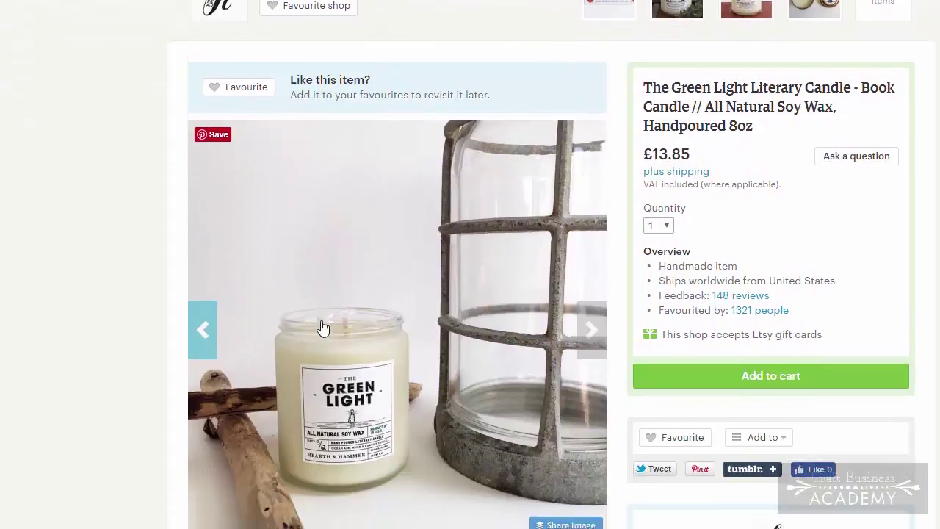
pyautogui.scroll(2, 320, 327)
pyautogui.scroll(-1, 320, 319)
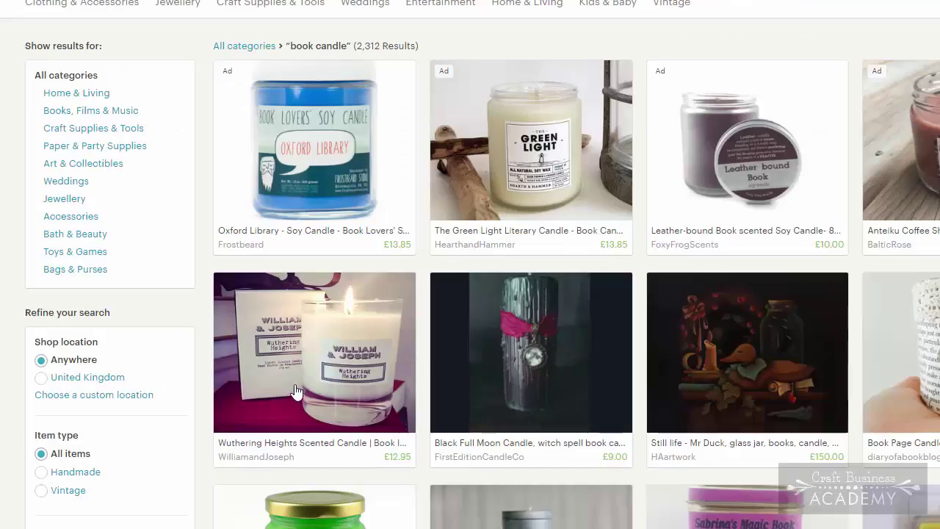
# - Open the listing "Wuthering Heights Scented Candle" and examine its main photo, title, price and overview
pyautogui.click(359, 397)
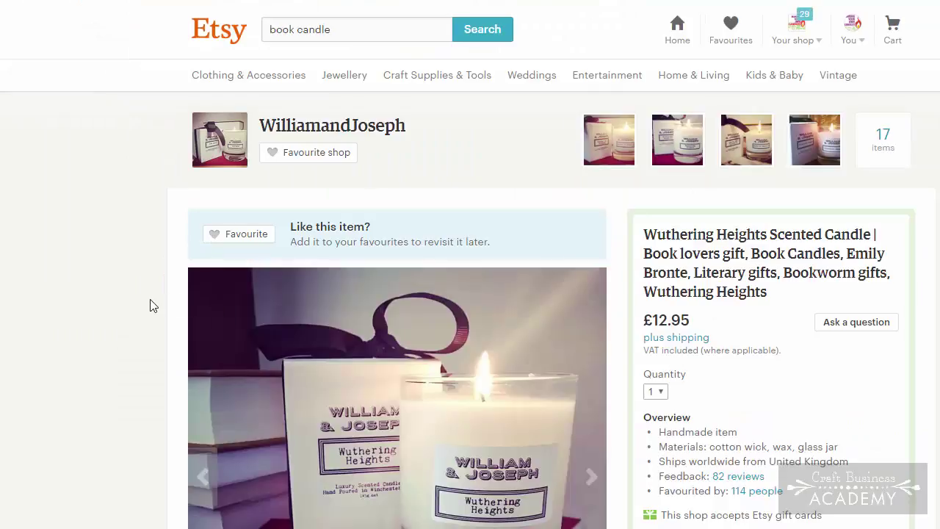
pyautogui.scroll(-3, 149, 299)
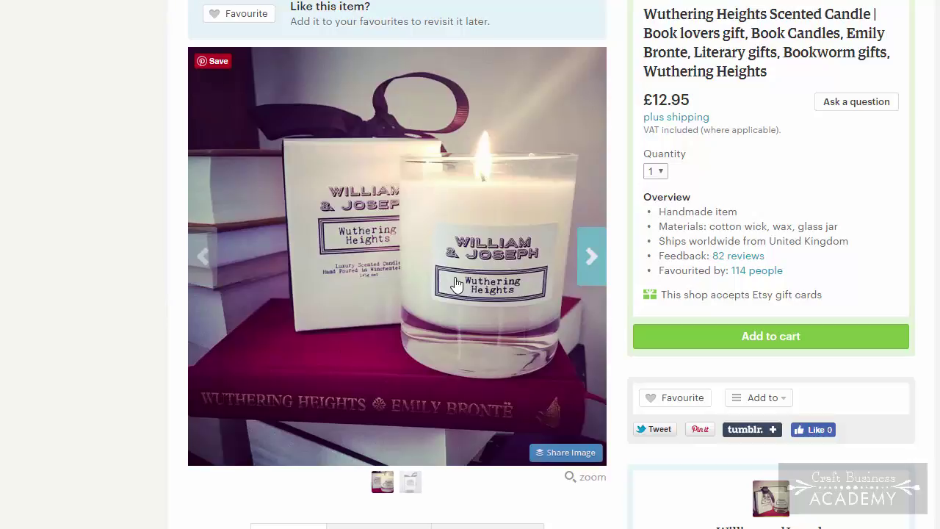
pyautogui.scroll(2, 457, 279)
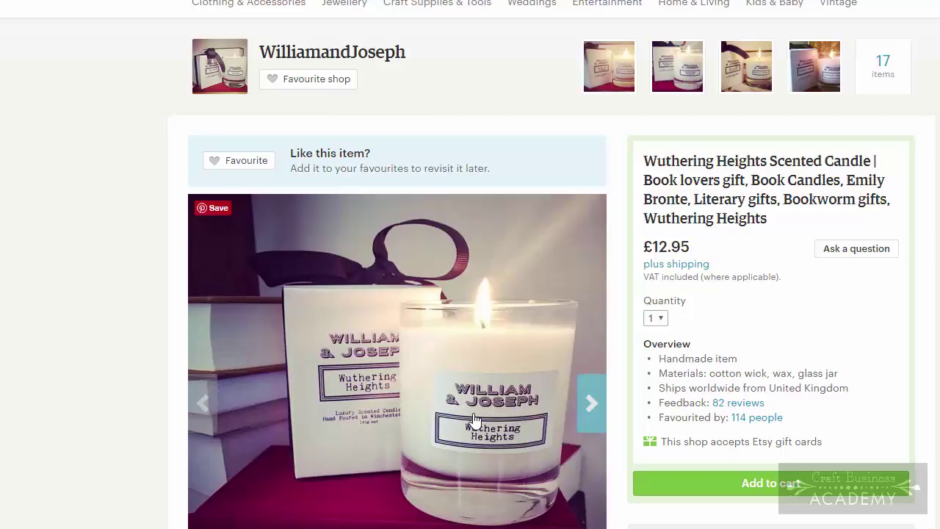
pyautogui.scroll(-1, 466, 418)
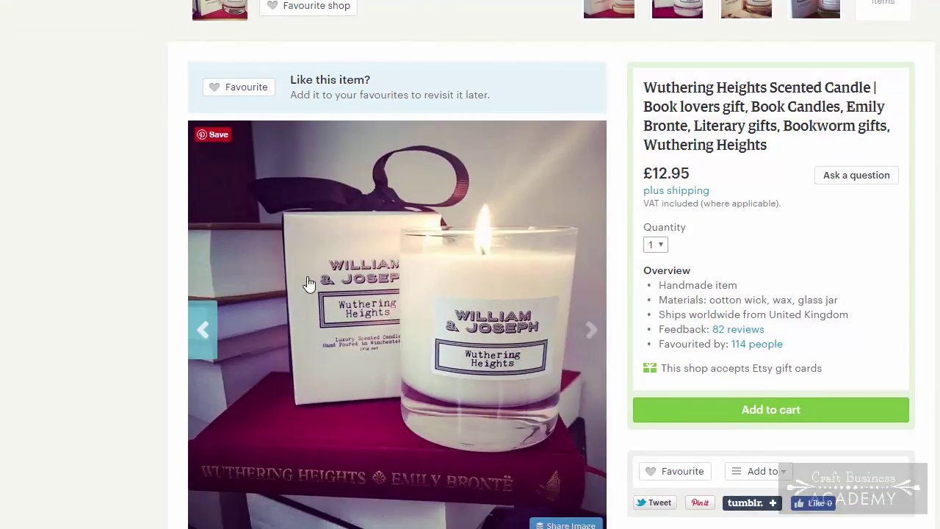
pyautogui.scroll(-3, 326, 315)
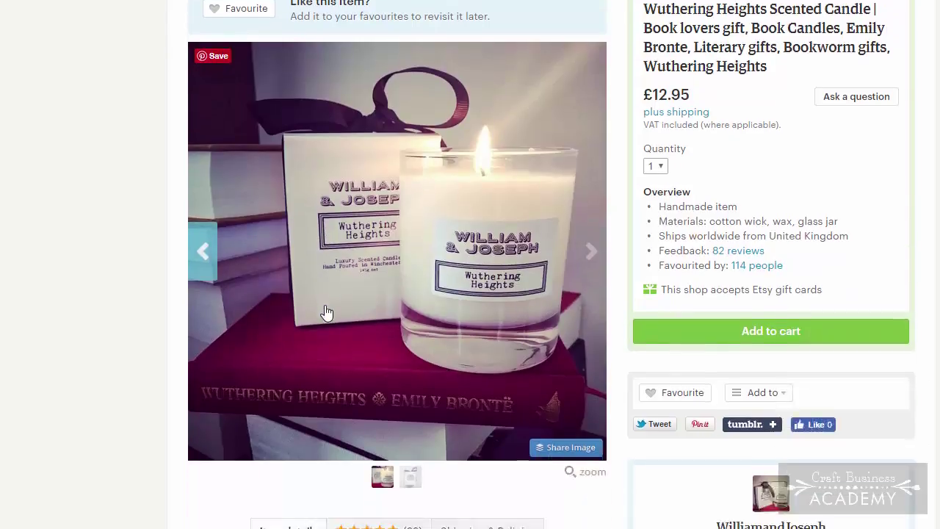
# - Read the Wuthering Heights candle's item details, covering the glassware note, scent, packaging, burn time and sizes
pyautogui.scroll(-1, 262, 310)
pyautogui.scroll(-2, 224, 346)
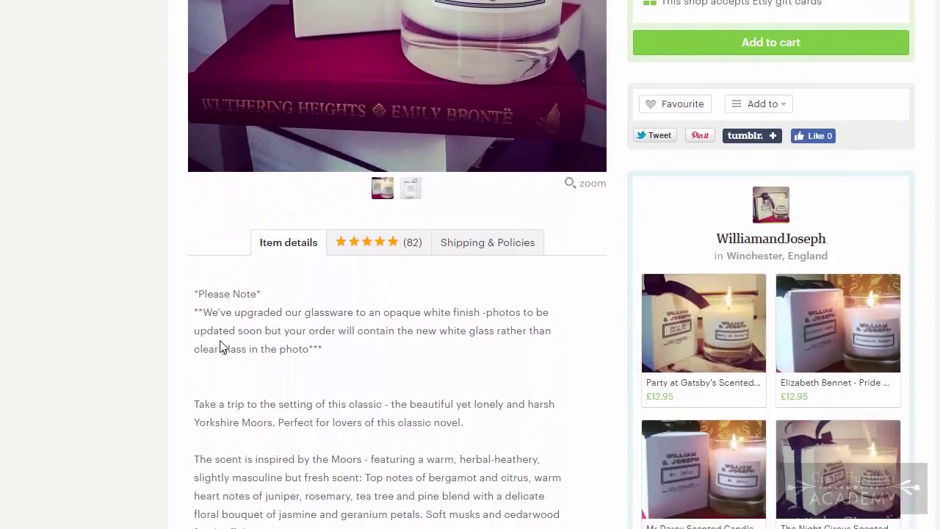
pyautogui.scroll(-3, 222, 345)
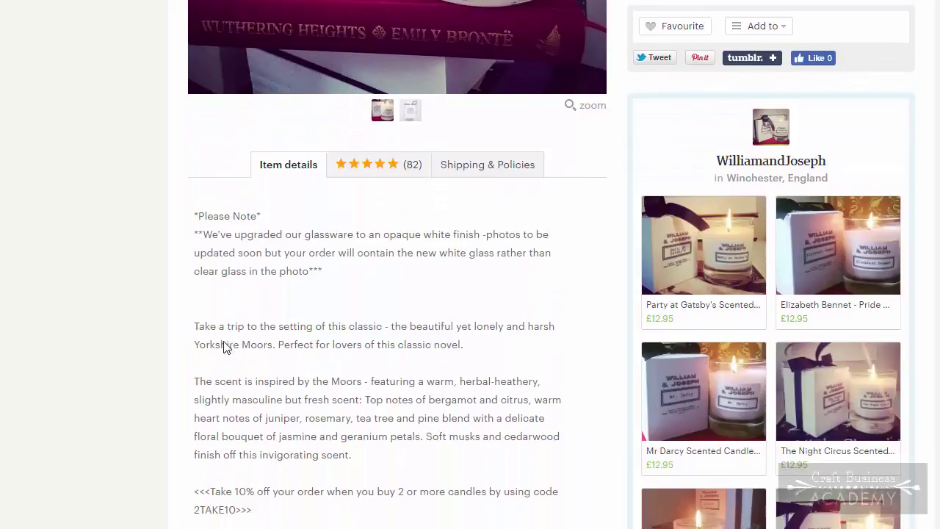
pyautogui.scroll(-1, 224, 347)
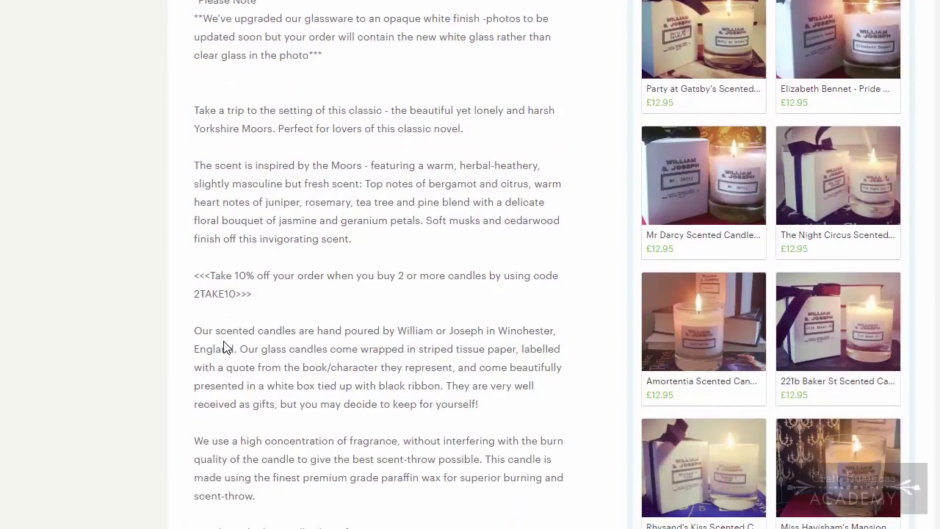
pyautogui.scroll(-1, 224, 346)
pyautogui.scroll(-1, 226, 347)
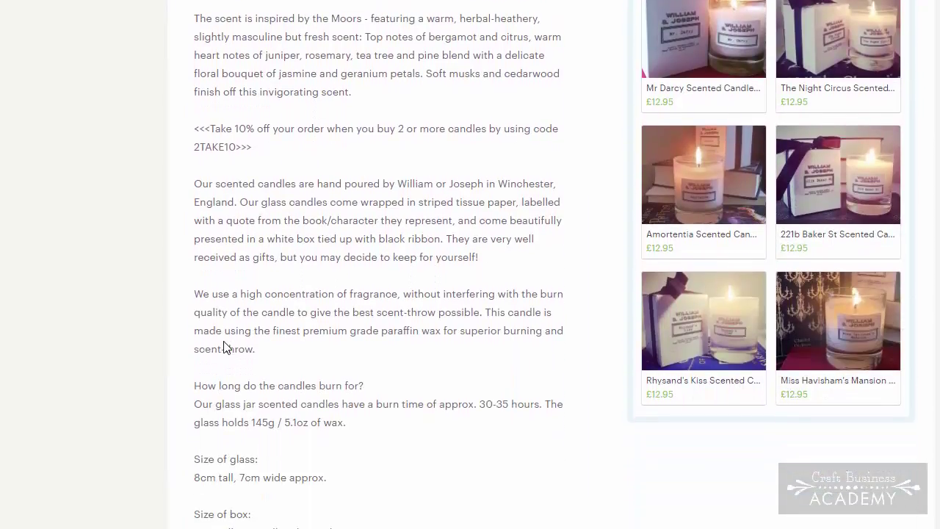
pyautogui.scroll(-1, 224, 347)
pyautogui.scroll(5, 224, 348)
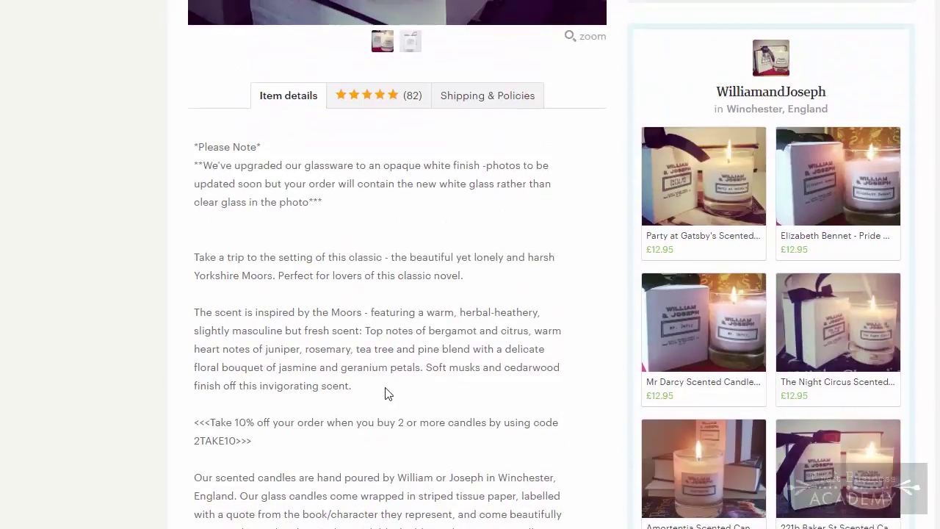
# - View the Wuthering Heights listing's second photo showing the gift box, and return to the first photo
pyautogui.scroll(4, 387, 395)
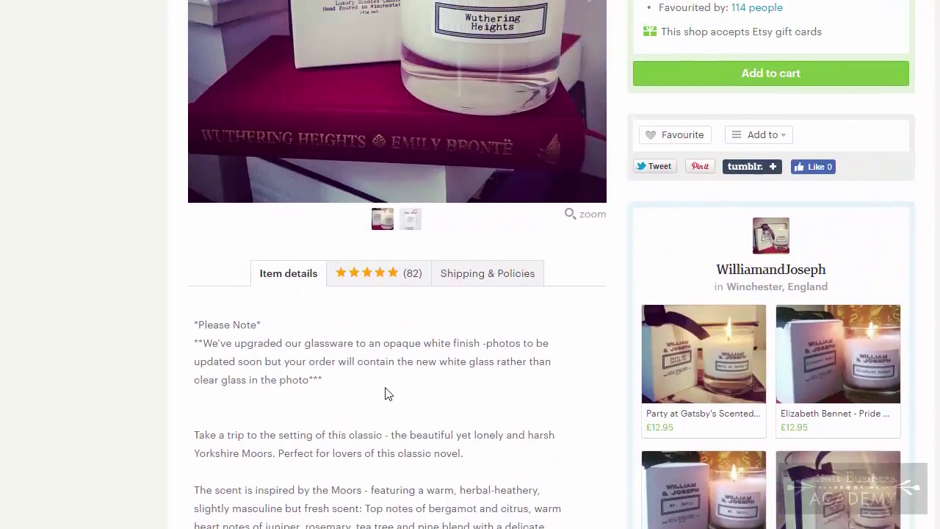
pyautogui.scroll(3, 387, 387)
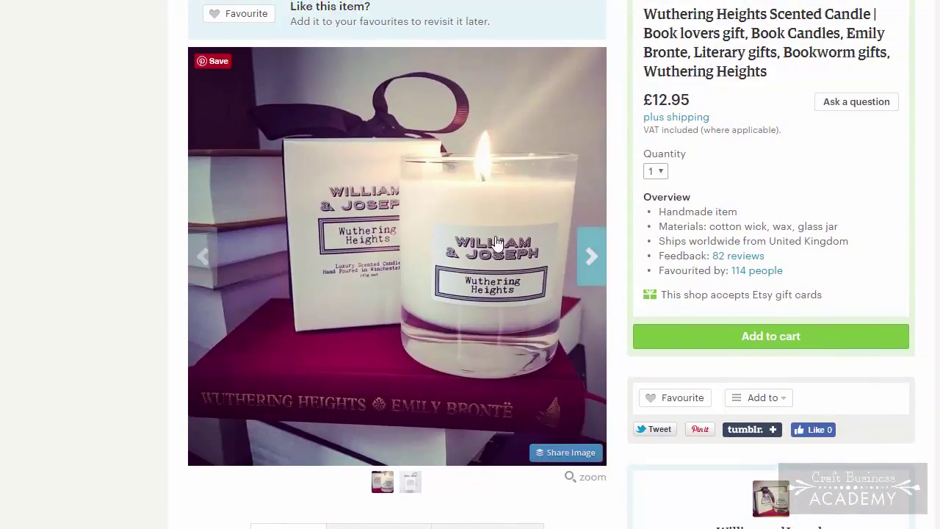
pyautogui.click(594, 271)
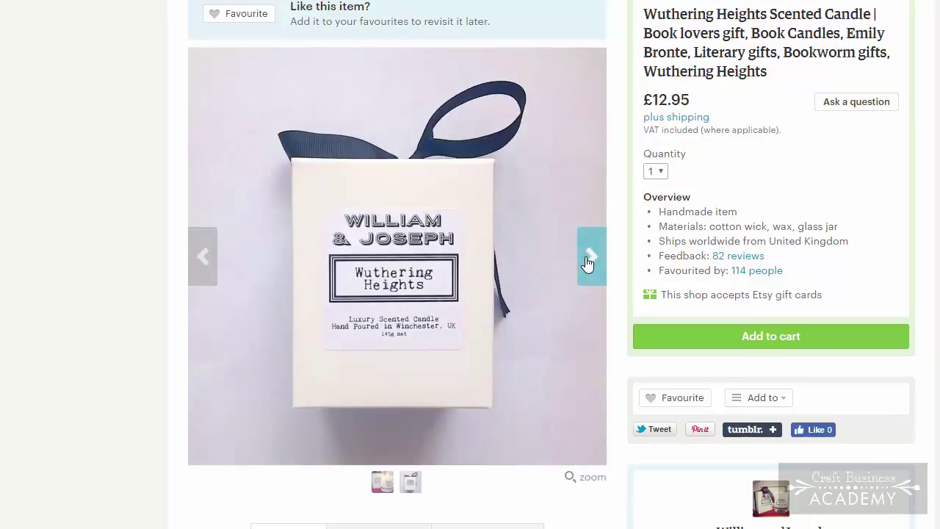
pyautogui.click(592, 256)
pyautogui.scroll(-2, 346, 340)
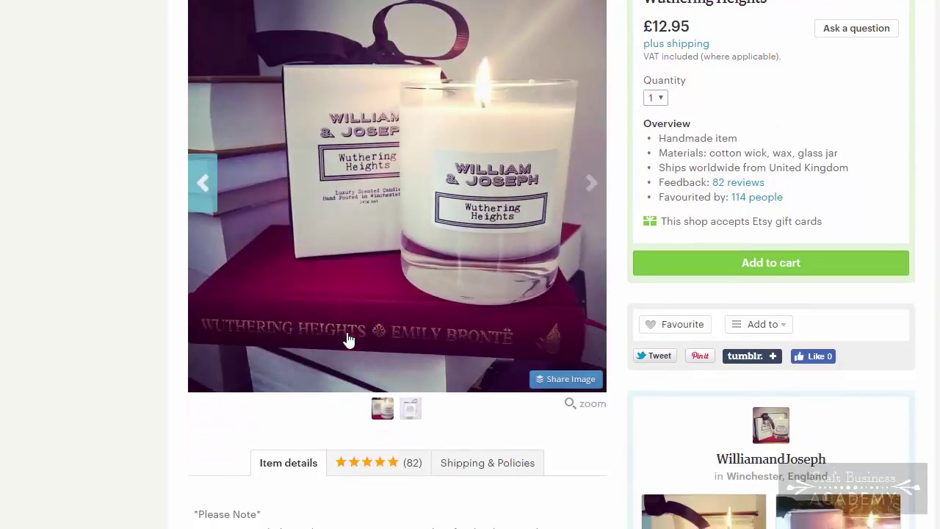
# - Compare the Wuthering Heights candle's main photo with the glassware note and scent description in its item details
pyautogui.scroll(-2, 349, 340)
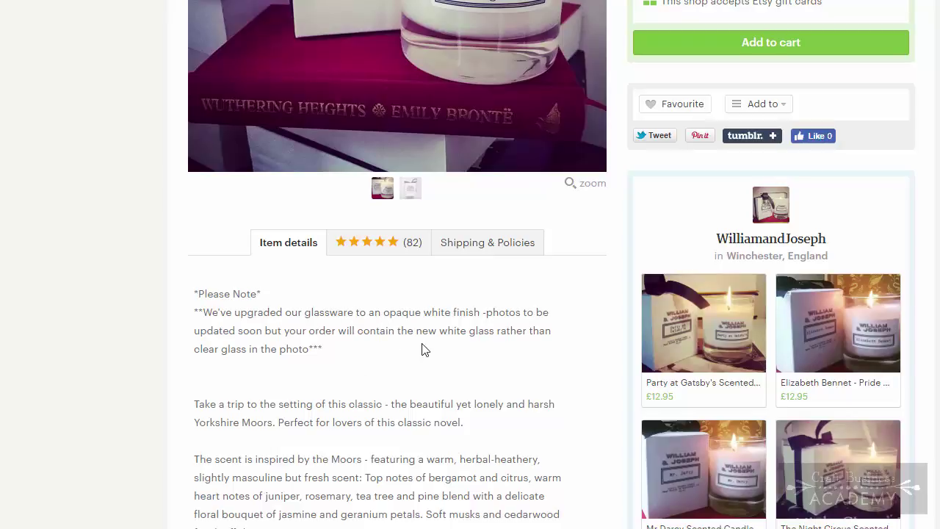
pyautogui.scroll(3, 396, 378)
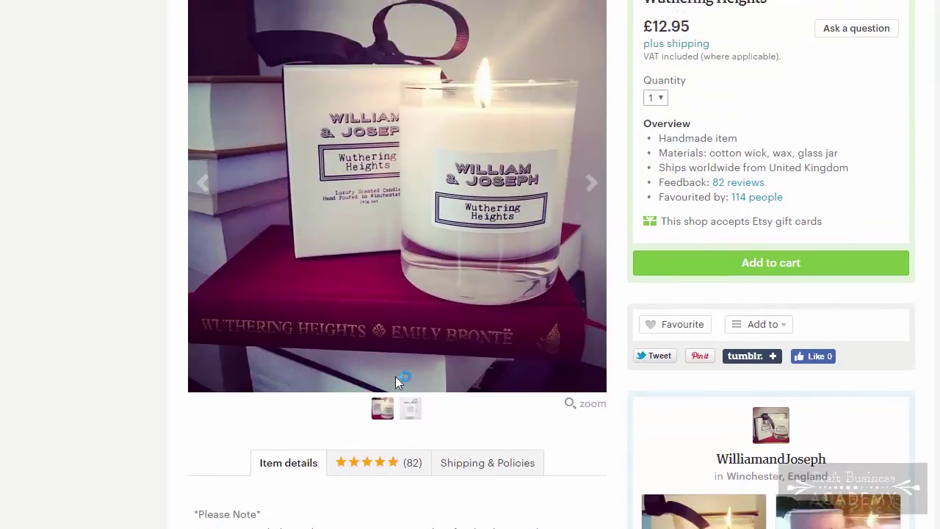
pyautogui.scroll(-3, 396, 378)
pyautogui.scroll(-1, 365, 393)
pyautogui.scroll(-2, 399, 426)
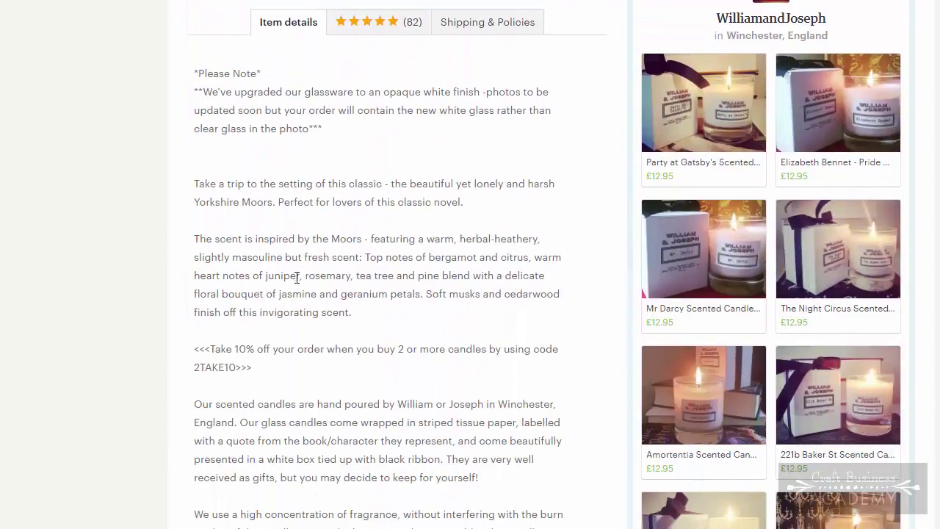
# - Read the Wuthering Heights candle's item details about the multi-buy discount, gift packaging, fragrance, wax, burn time and sizes
pyautogui.scroll(-2, 318, 360)
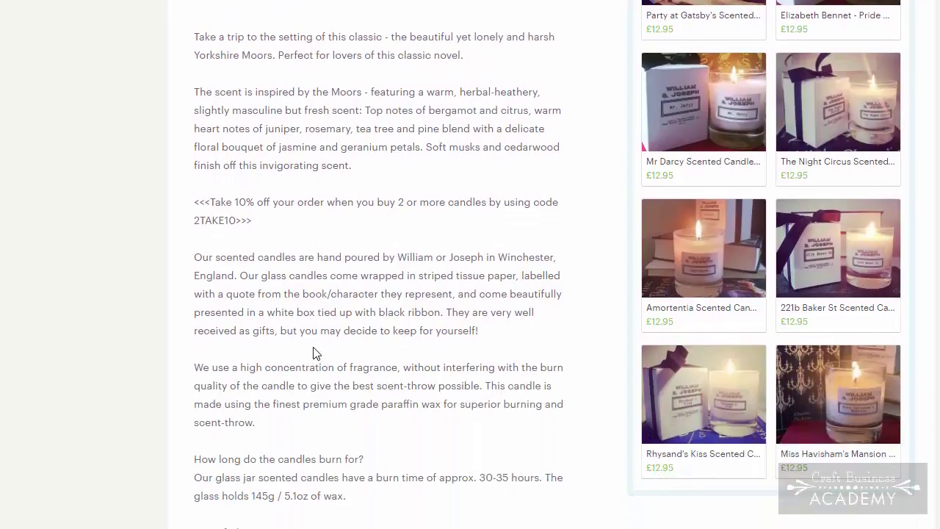
pyautogui.scroll(-1, 314, 353)
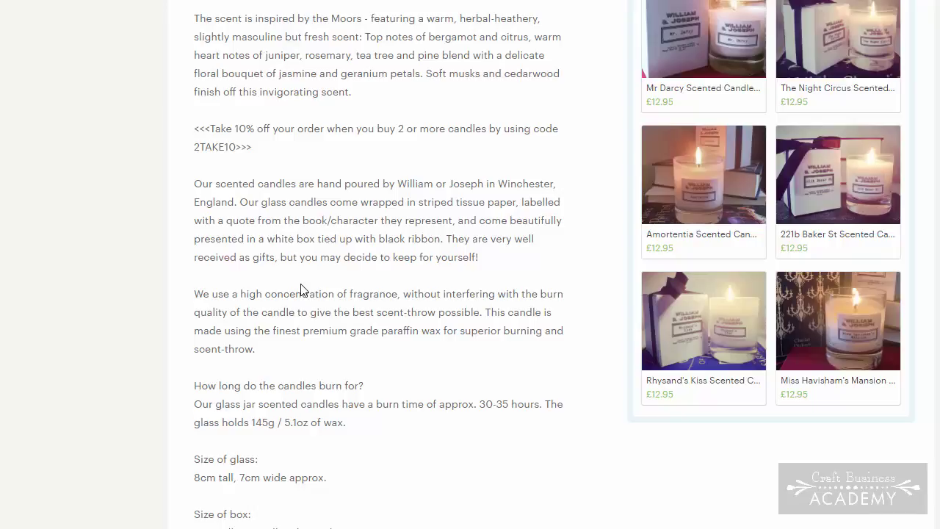
pyautogui.scroll(-1, 302, 289)
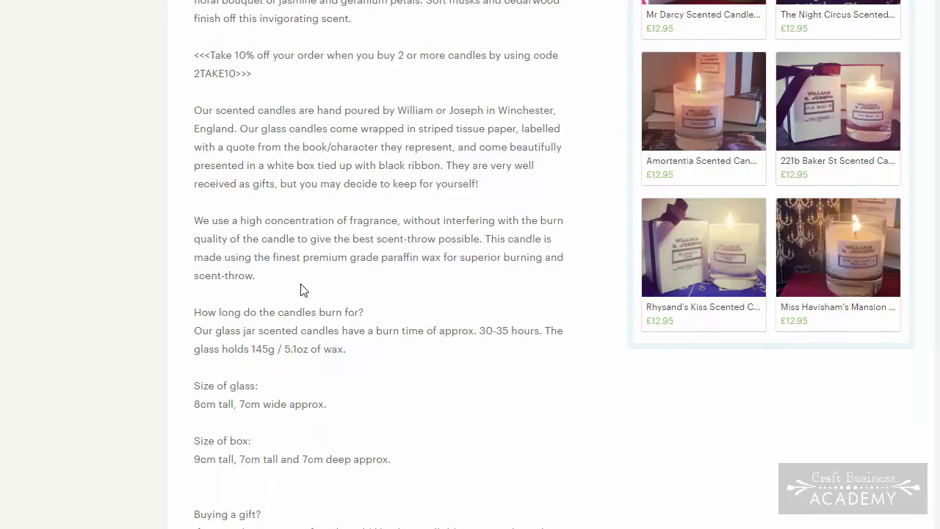
pyautogui.scroll(6, 300, 289)
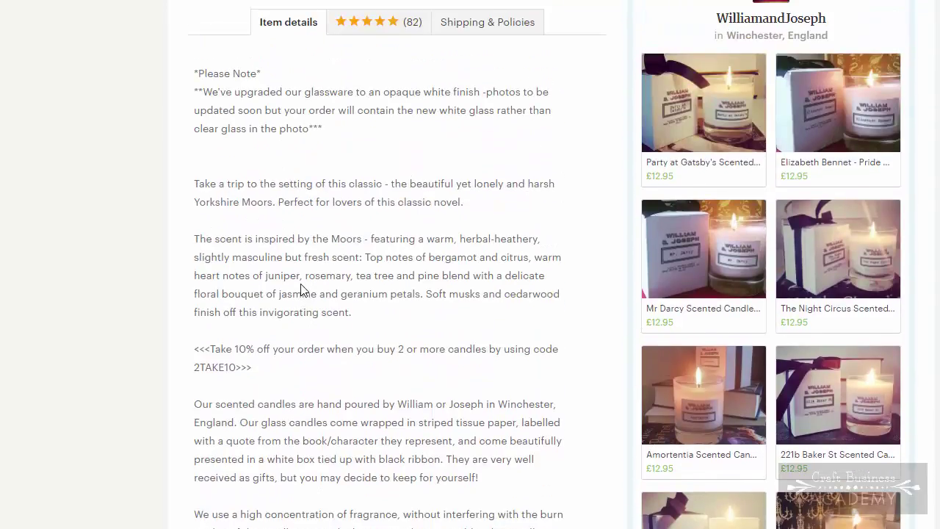
# - Recheck the Wuthering Heights listing's title, overview and main photo against the glassware note and description
pyautogui.scroll(6, 301, 285)
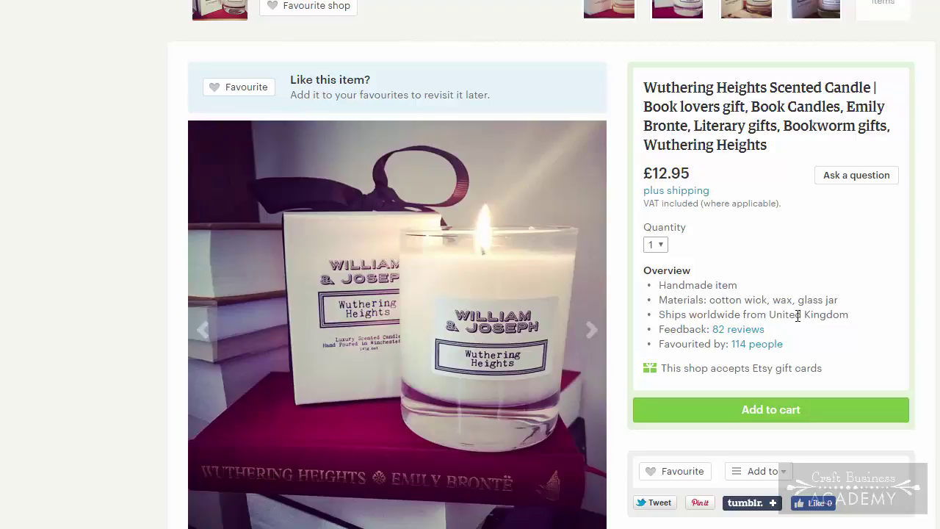
pyautogui.scroll(-1, 796, 315)
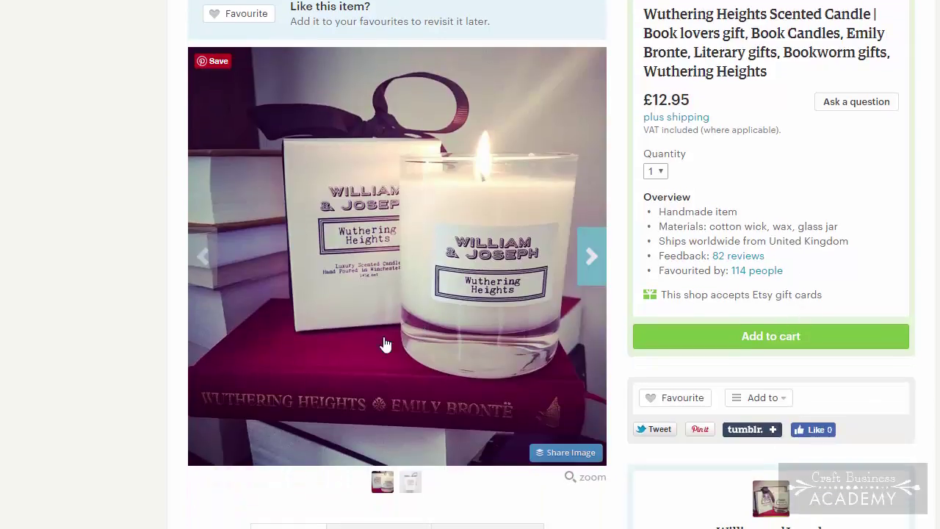
pyautogui.scroll(-2, 367, 342)
pyautogui.scroll(-1, 294, 353)
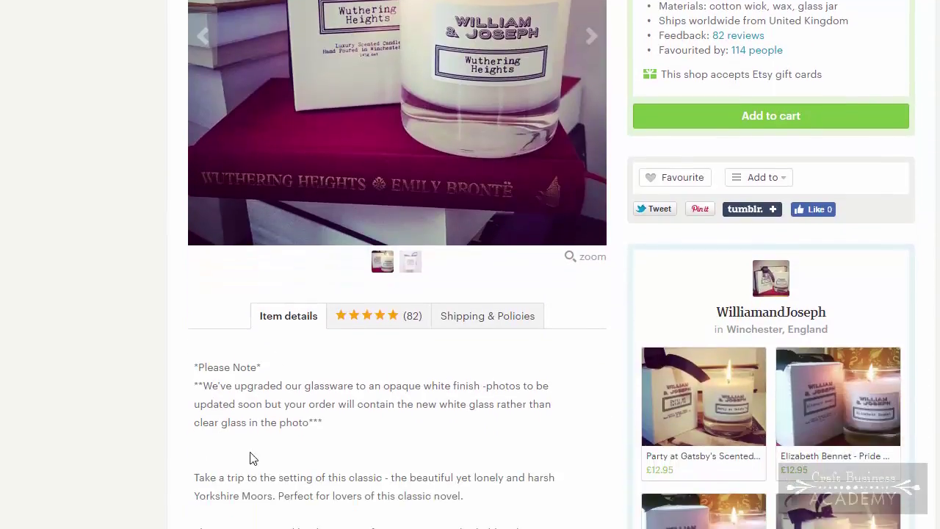
pyautogui.scroll(-1, 257, 452)
pyautogui.scroll(-6, 264, 447)
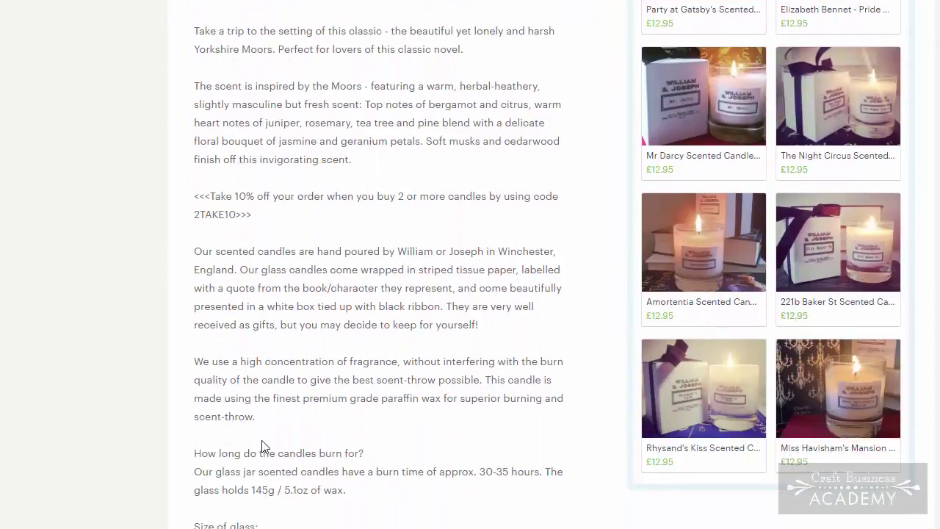
pyautogui.scroll(10, 265, 447)
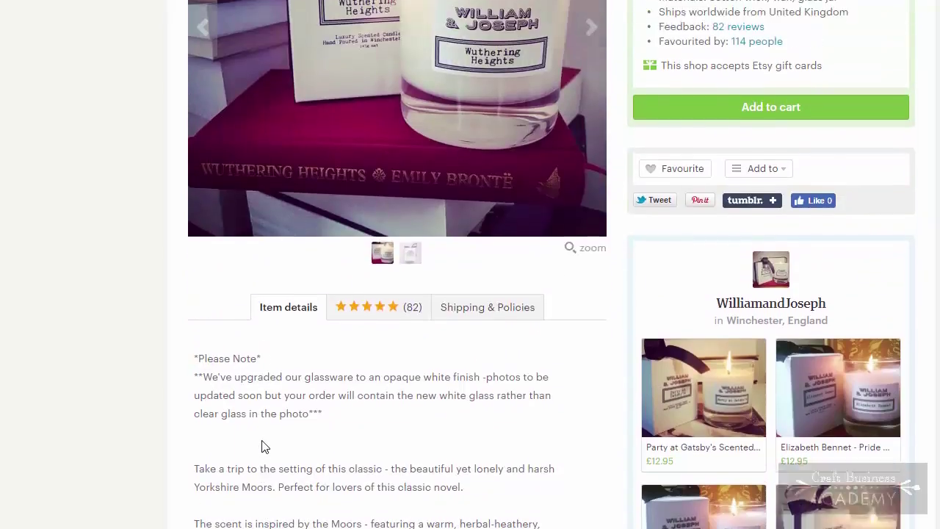
pyautogui.scroll(-2, 264, 448)
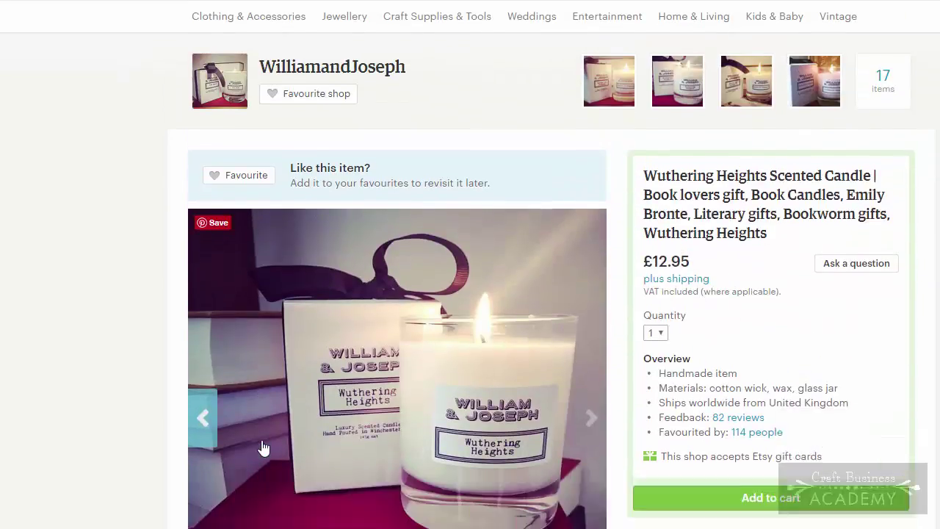
pyautogui.scroll(2, 263, 448)
pyautogui.scroll(-2, 263, 448)
pyautogui.scroll(2, 264, 448)
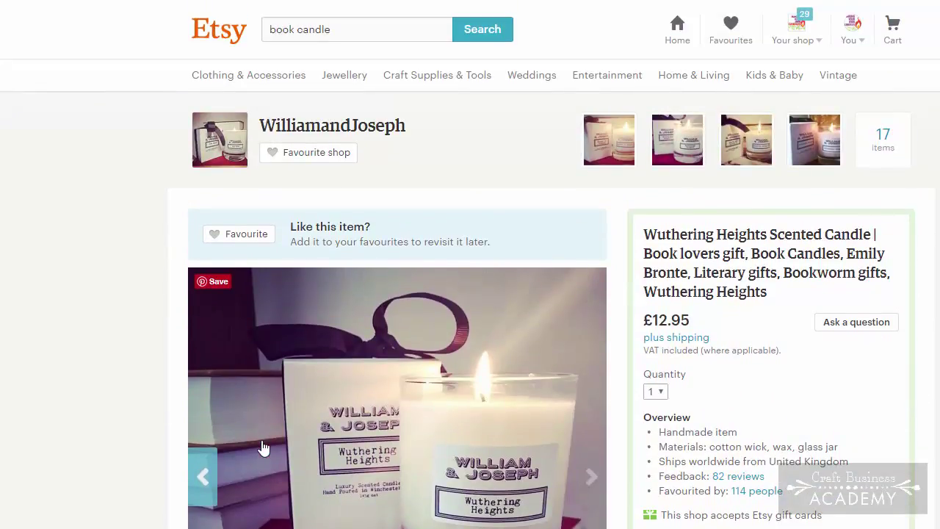
pyautogui.scroll(-2, 265, 446)
pyautogui.scroll(2, 264, 447)
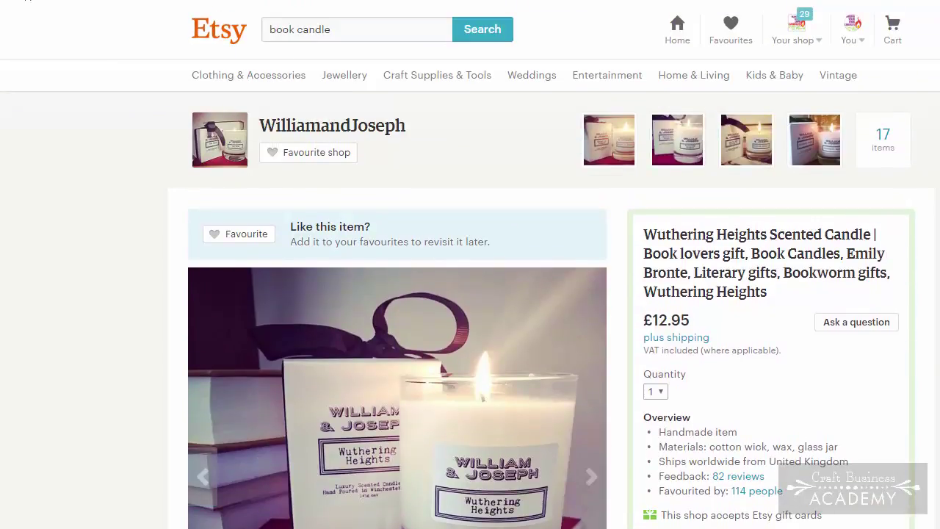
# - Return to the "book candle" search results and compare the listing photos, titles and prices in the first rows
pyautogui.hotkey('alt', 'Left')
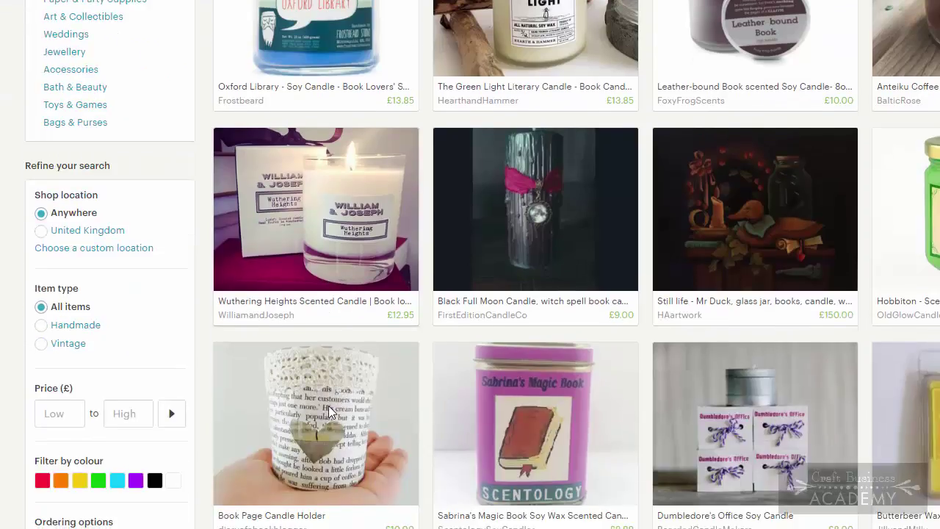
pyautogui.scroll(3, 329, 408)
pyautogui.scroll(-3, 328, 413)
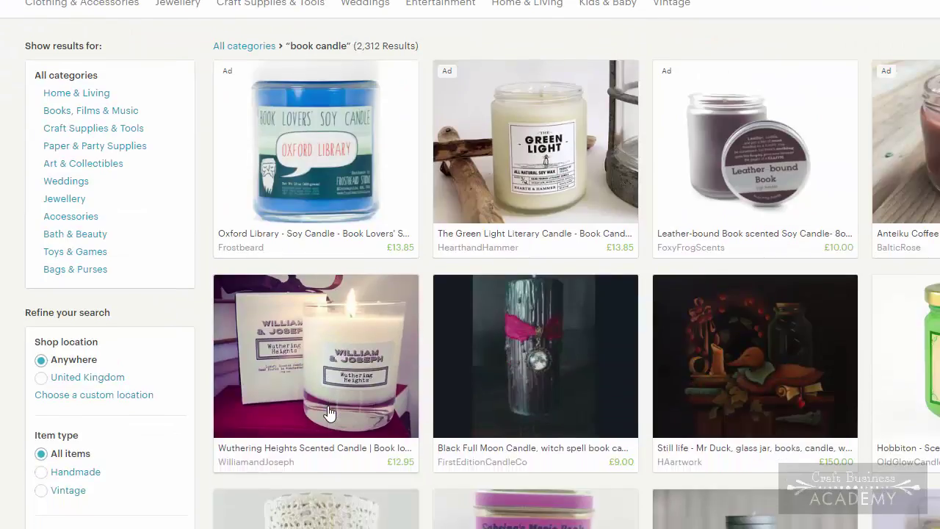
pyautogui.scroll(3, 329, 412)
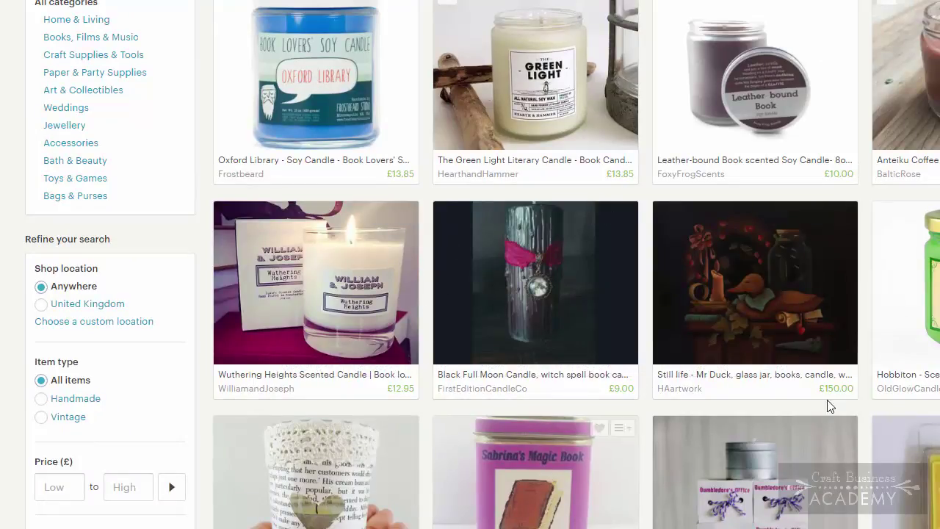
pyautogui.scroll(-2, 772, 376)
pyautogui.scroll(2, 734, 345)
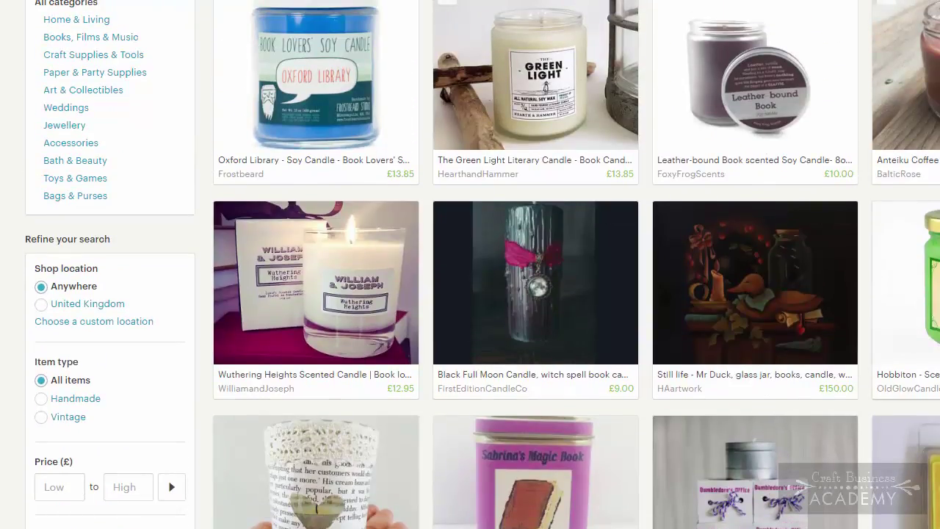
pyautogui.scroll(1, 911, 312)
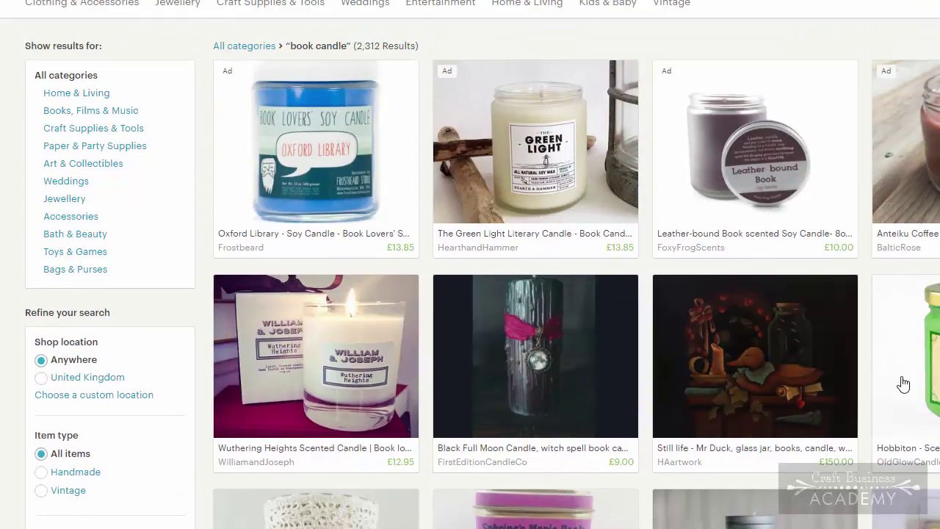
# - Browse further rows of the "book candle" results, examining the photos of candle holders, pillar candles and tea lights
pyautogui.scroll(-3, 903, 384)
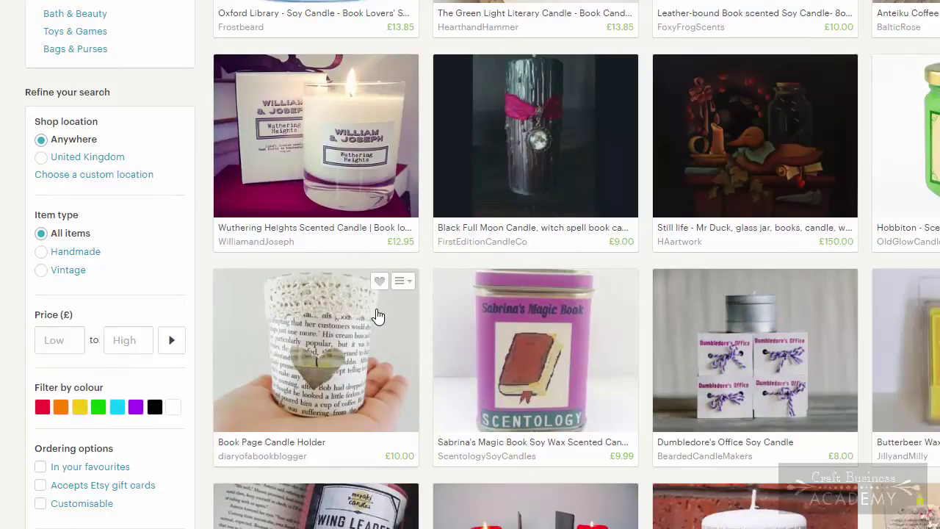
pyautogui.scroll(-2, 377, 316)
pyautogui.scroll(-2, 377, 316)
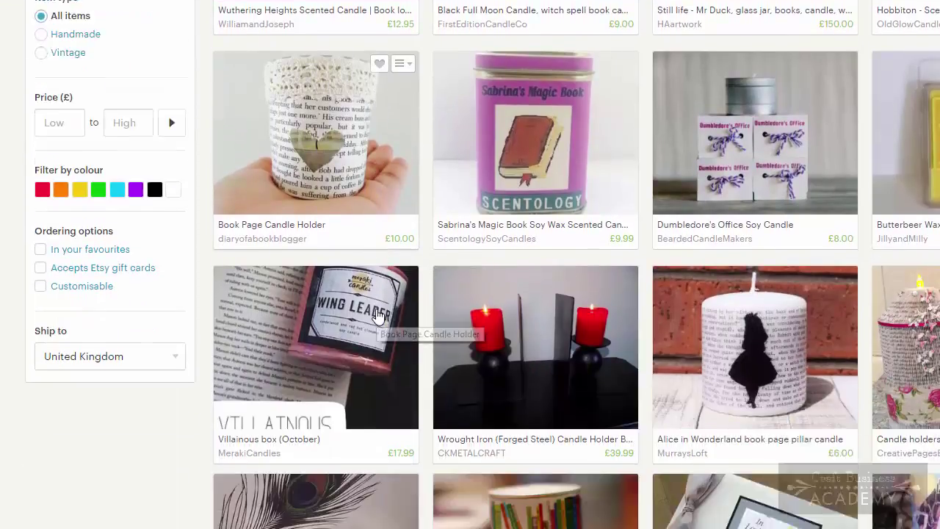
pyautogui.scroll(-2, 378, 316)
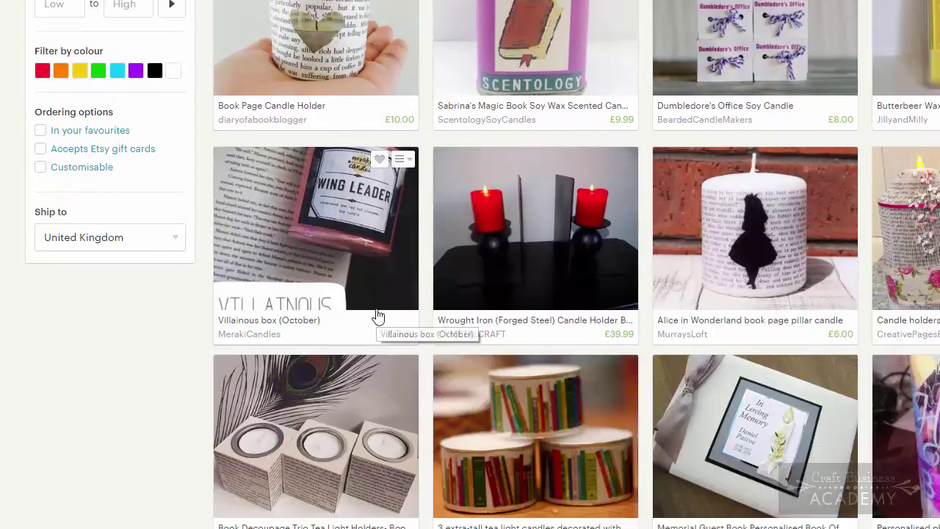
pyautogui.scroll(5, 378, 316)
pyautogui.scroll(5, 378, 315)
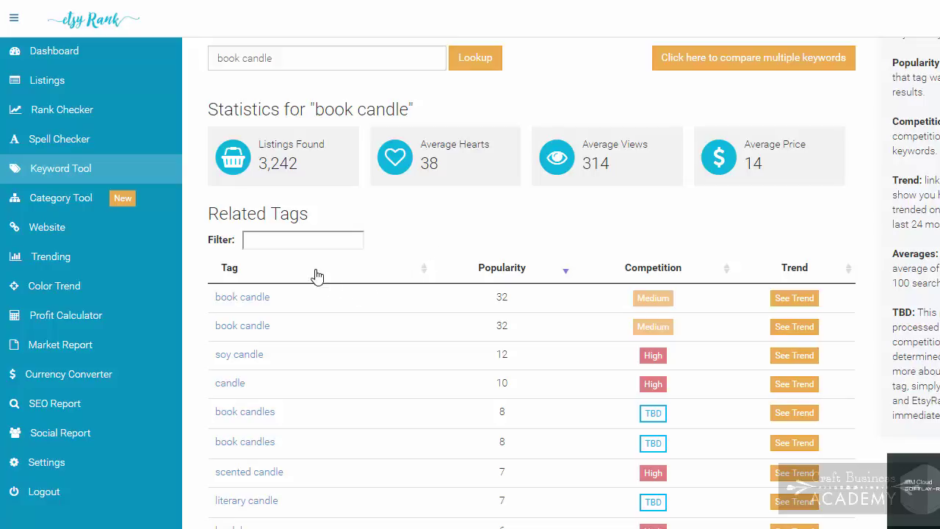
# - Switch to EtsyRank and reopen the Keyword Tool
pyautogui.click(76, 174)
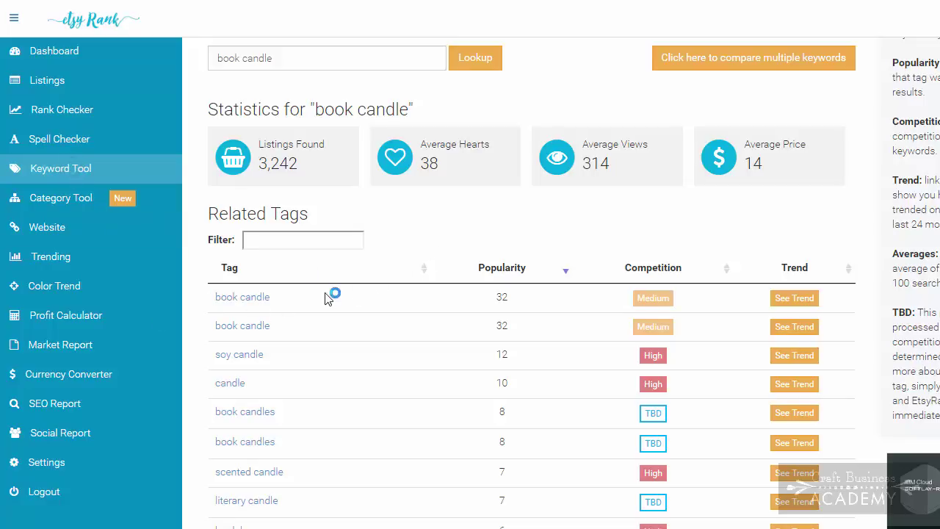